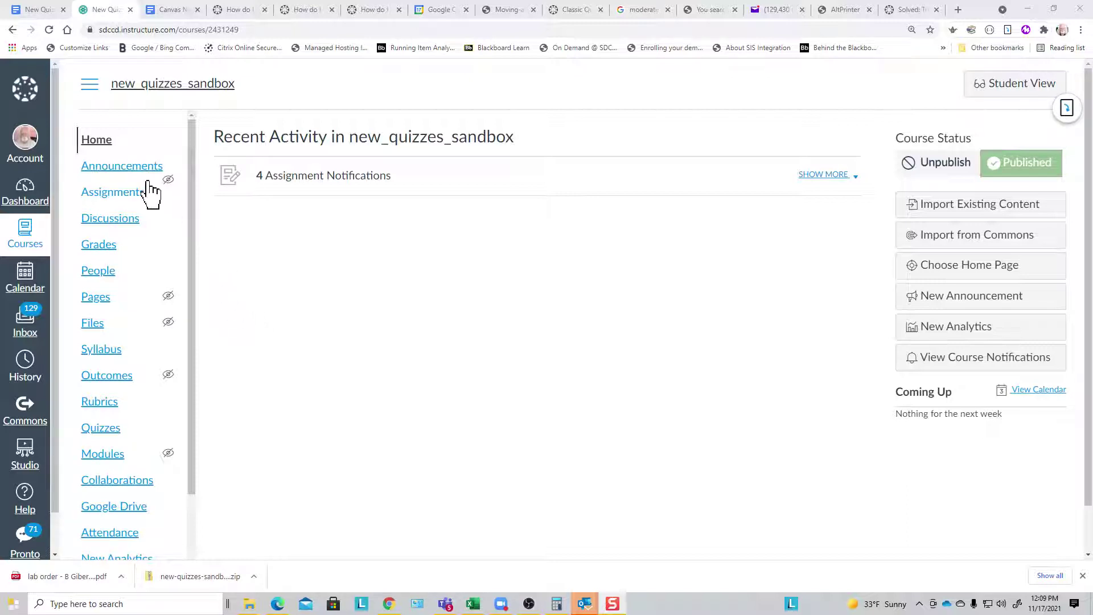
Step: Start a new quiz from the course Quizzes list using the Classic Quizzes engine
{"action": "left_click", "coordinate": [102, 433]}
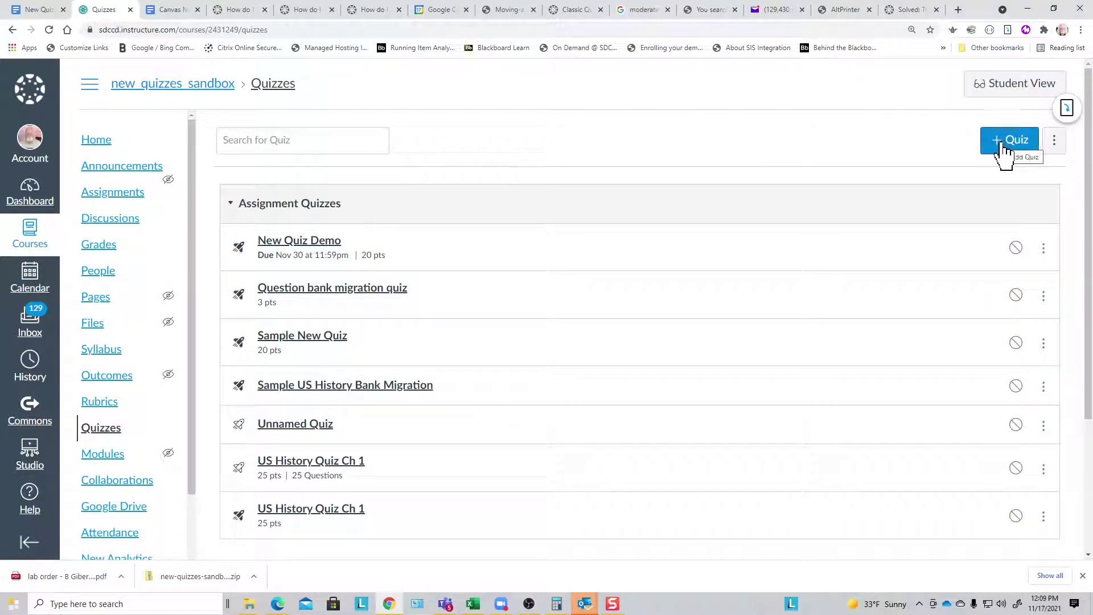
{"action": "left_click", "coordinate": [1004, 150]}
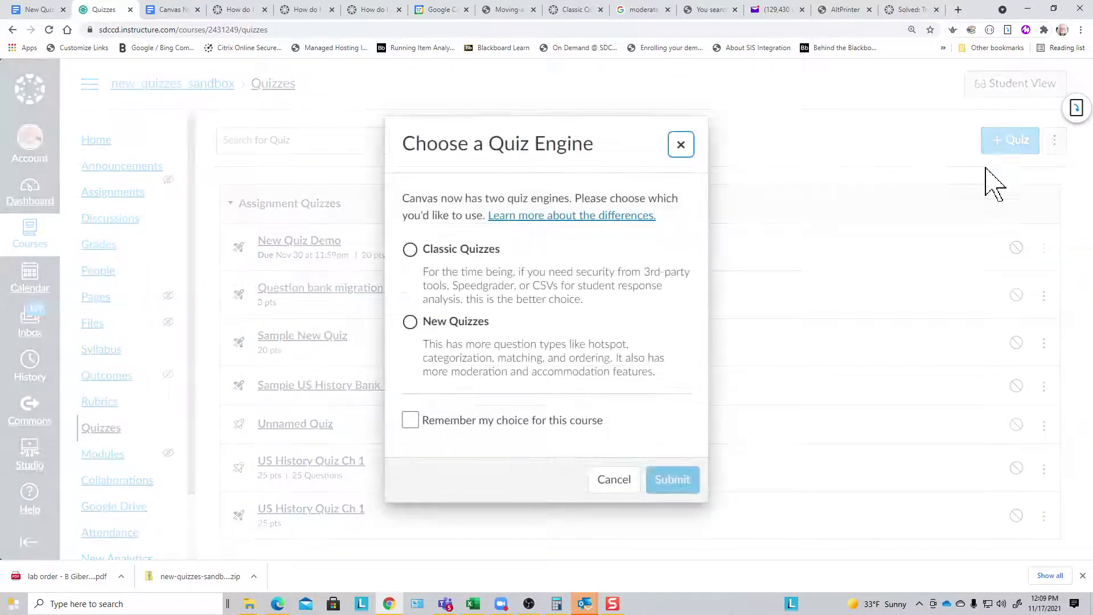
{"action": "left_click", "coordinate": [410, 250]}
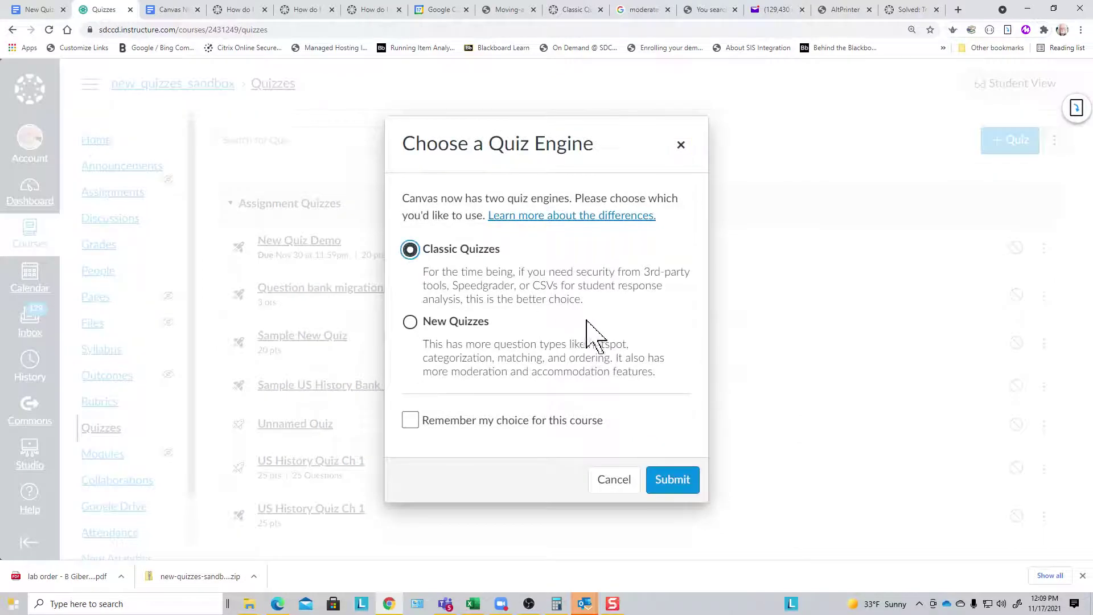
{"action": "left_click", "coordinate": [673, 483]}
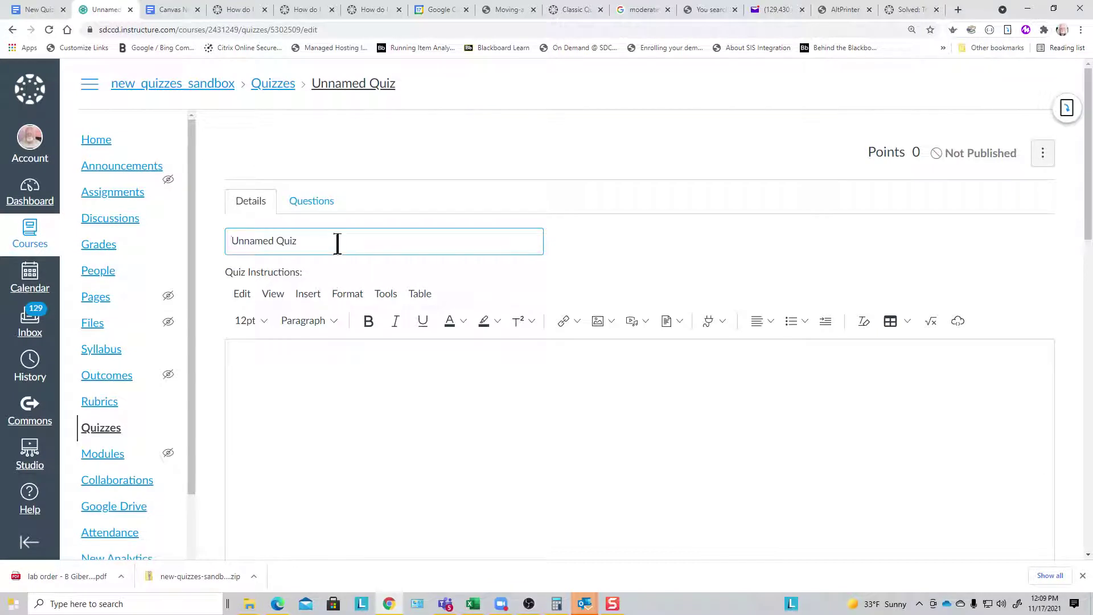
Step: Title the quiz 'Quiz for Transfer', make it a Practice Quiz, and save it
{"action": "type", "text": "Quiz for Transfe"}
{"action": "key", "text": "Delete"}
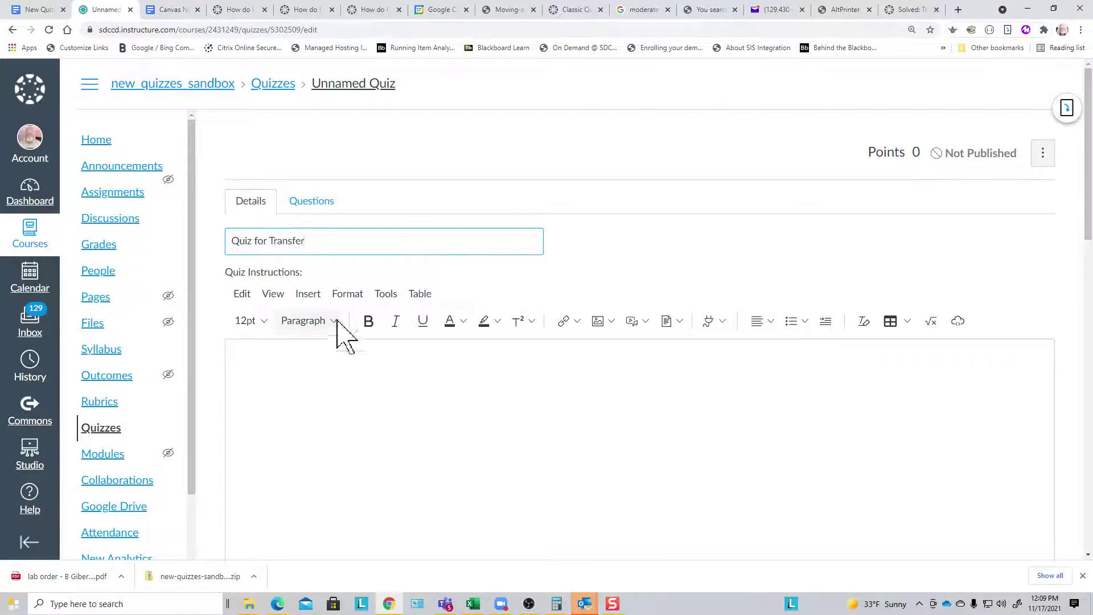
{"action": "scroll", "coordinate": [285, 388], "scroll_direction": "down", "scroll_amount": 4}
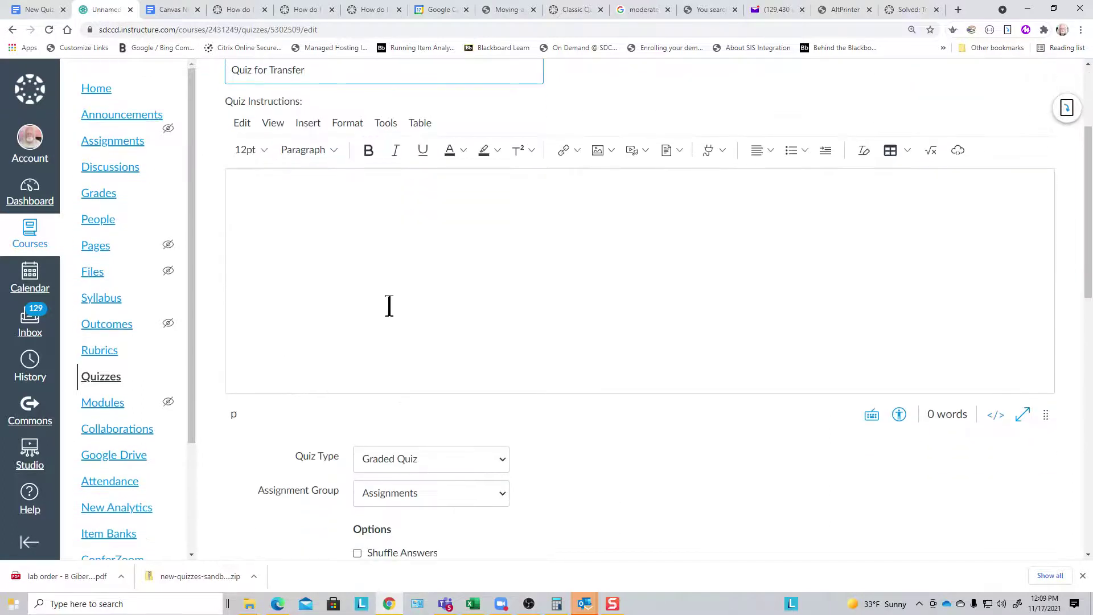
{"action": "left_click", "coordinate": [500, 347]}
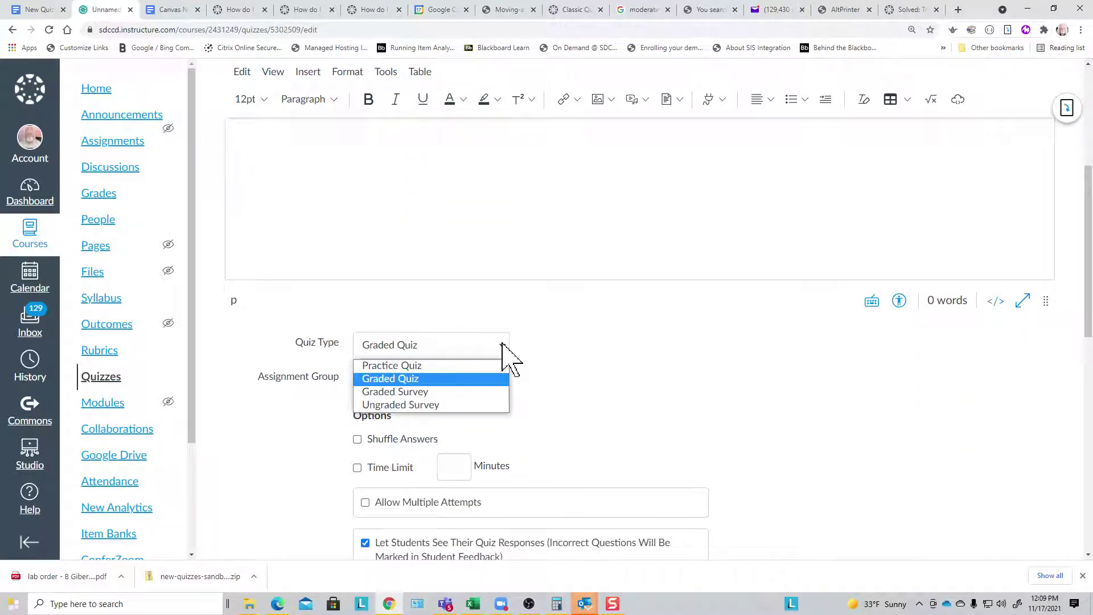
{"action": "left_click", "coordinate": [472, 368]}
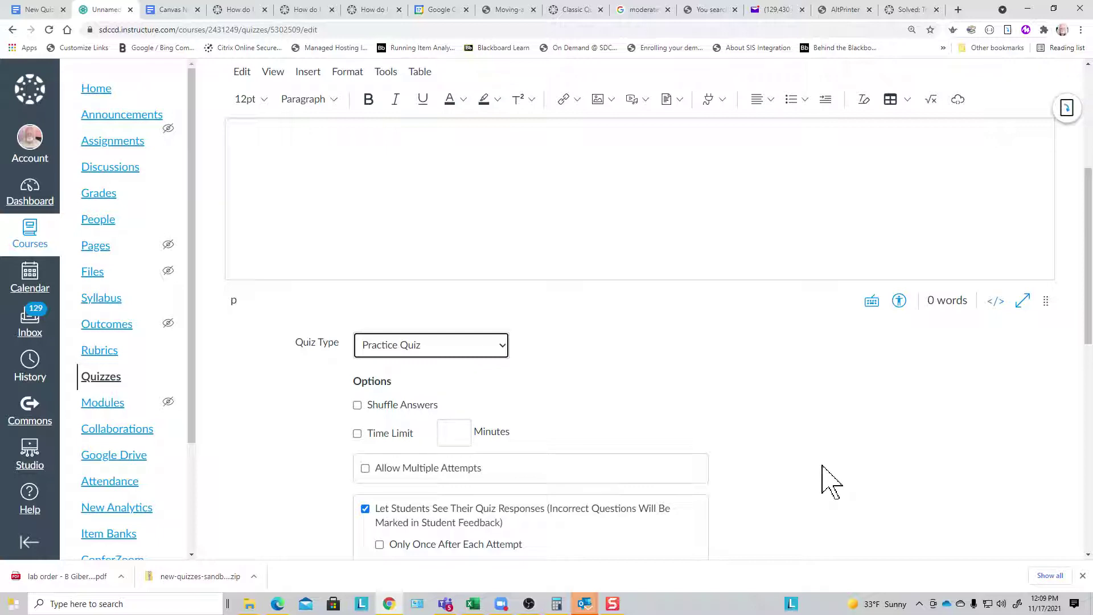
{"action": "scroll", "coordinate": [826, 473], "scroll_direction": "down", "scroll_amount": 9}
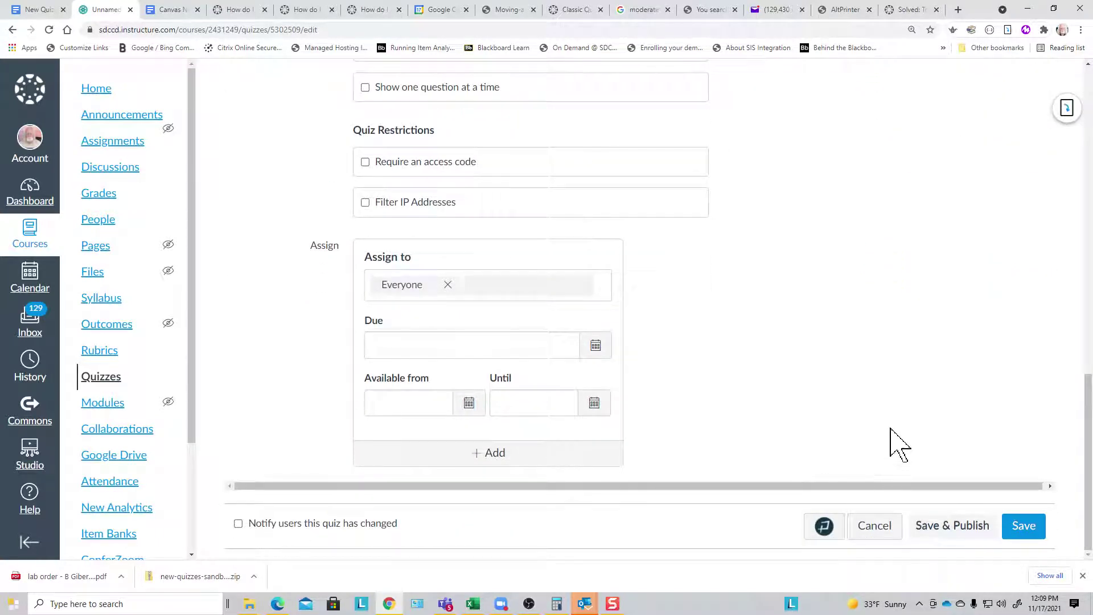
{"action": "left_click", "coordinate": [1008, 529]}
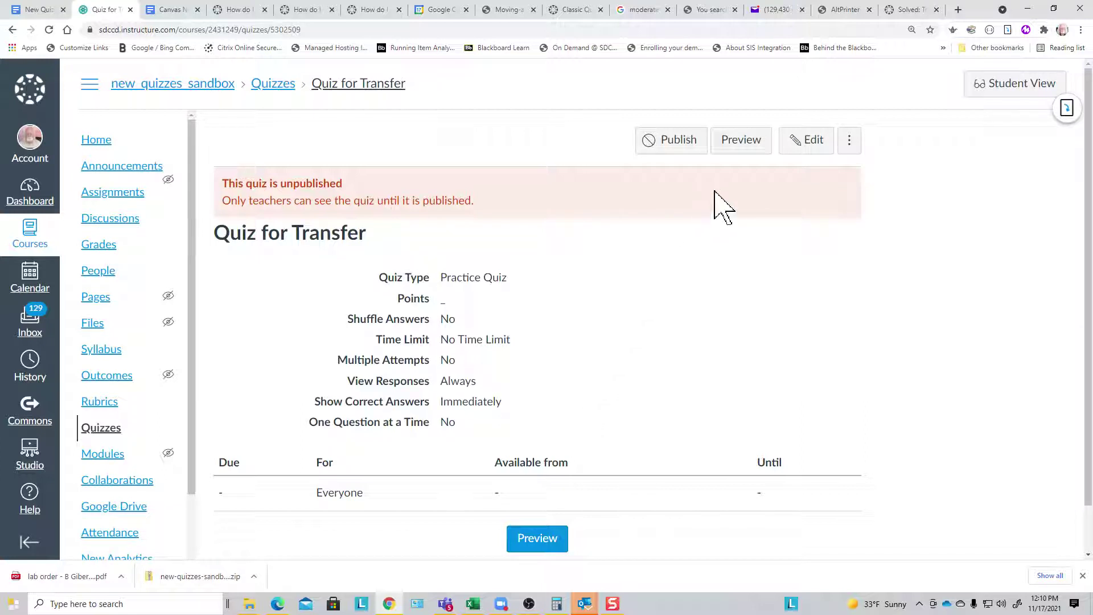
Step: Edit Quiz for Transfer and open the Find Questions dialog from its Questions tab
{"action": "left_click", "coordinate": [811, 153]}
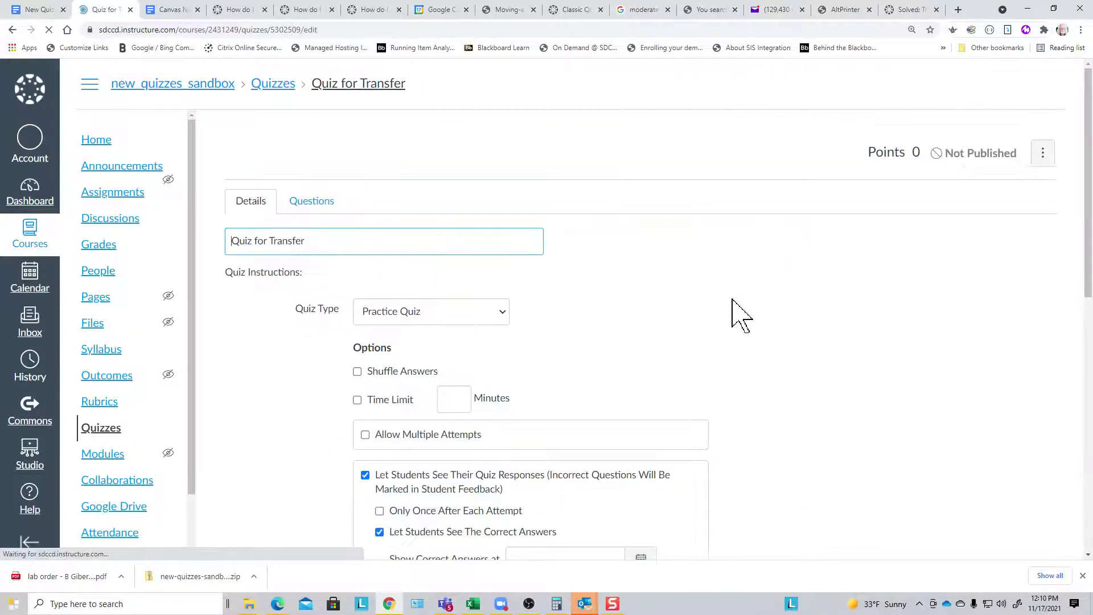
{"action": "left_click", "coordinate": [315, 211]}
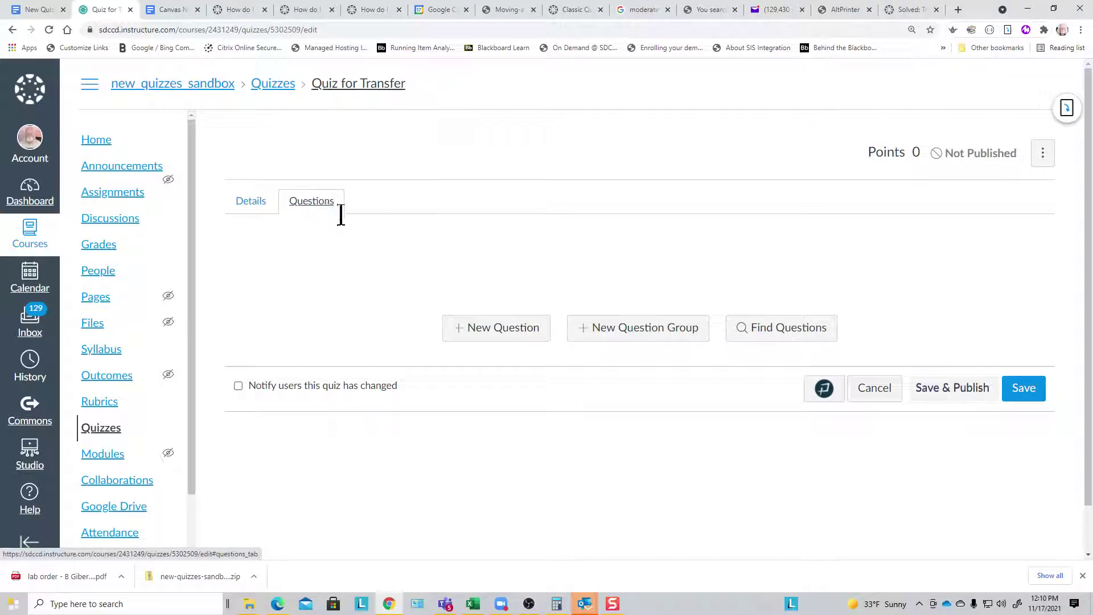
{"action": "left_click", "coordinate": [780, 330]}
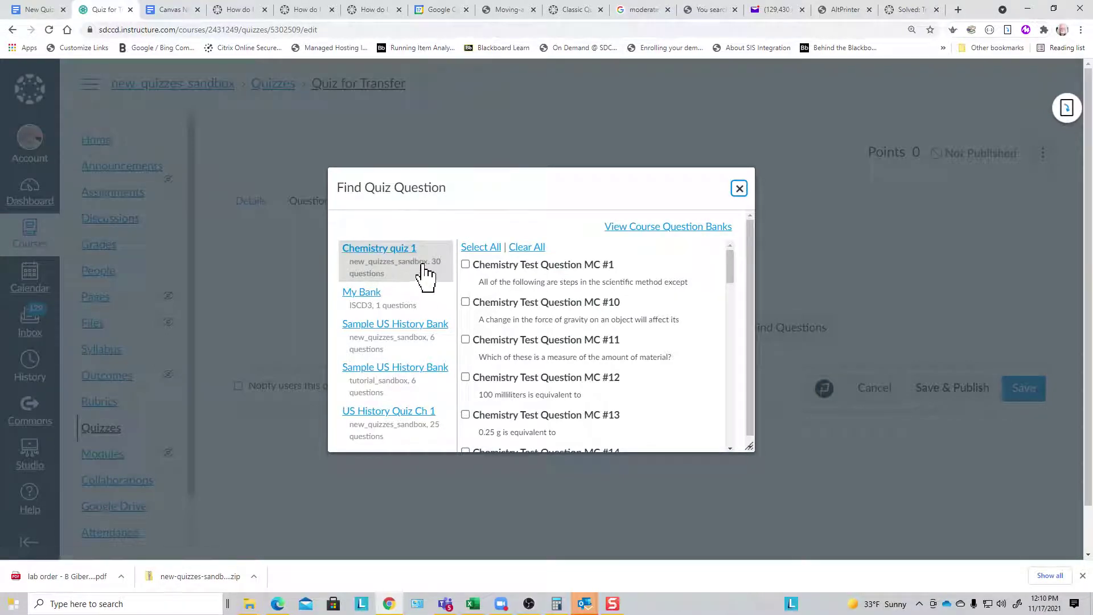
Step: Add all questions from the Chemistry quiz 1 bank and save the 30-point quiz
{"action": "left_click", "coordinate": [387, 250]}
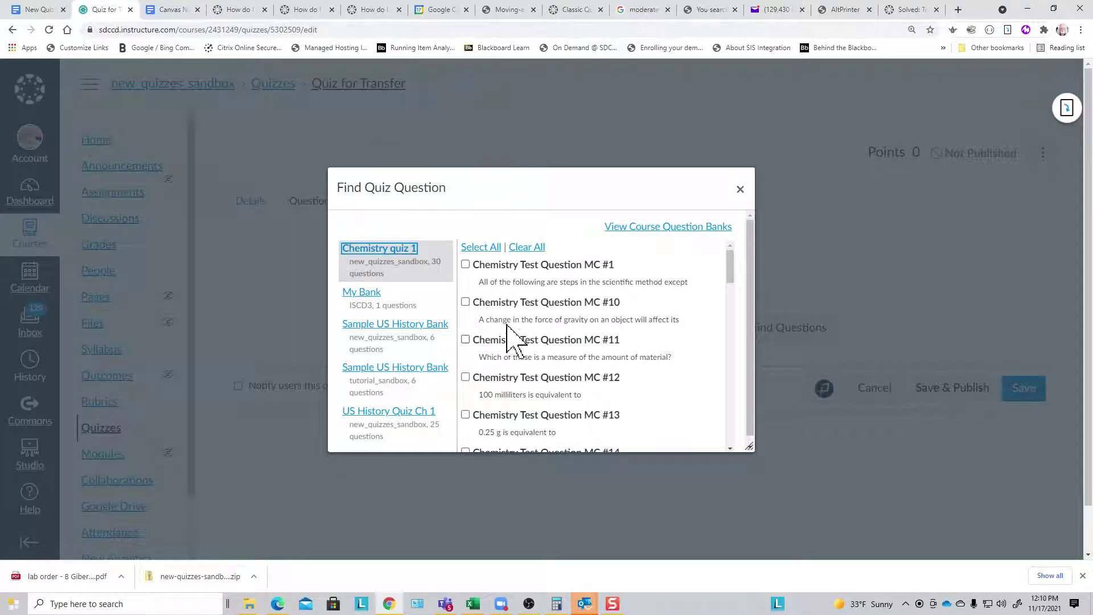
{"action": "left_click", "coordinate": [483, 247]}
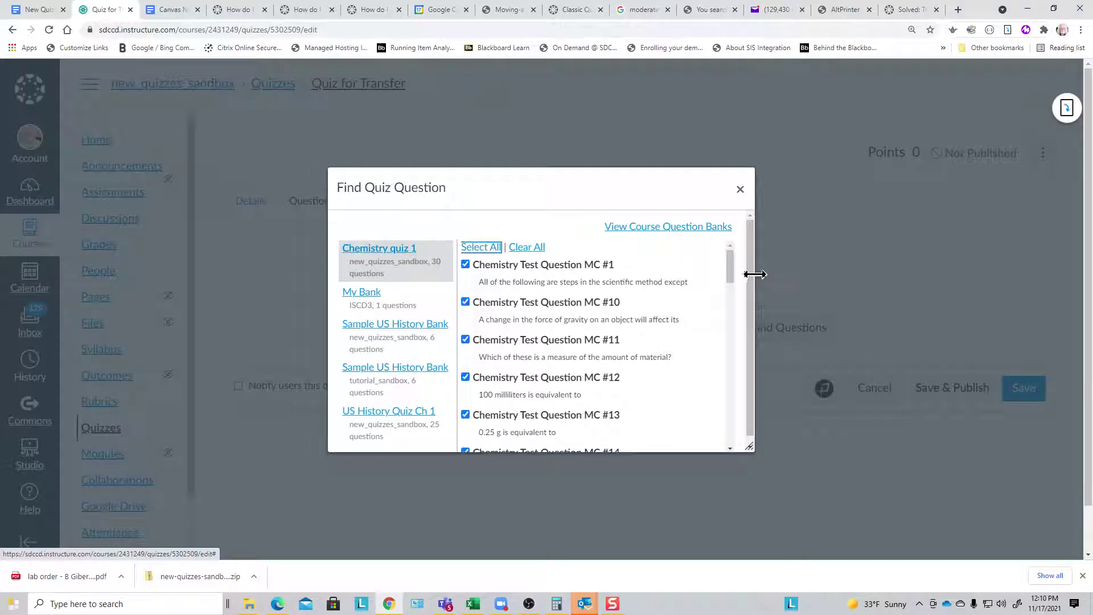
{"action": "scroll", "coordinate": [729, 307], "scroll_direction": "down", "scroll_amount": 2}
{"action": "left_click_drag", "start_coordinate": [728, 307], "coordinate": [729, 443]}
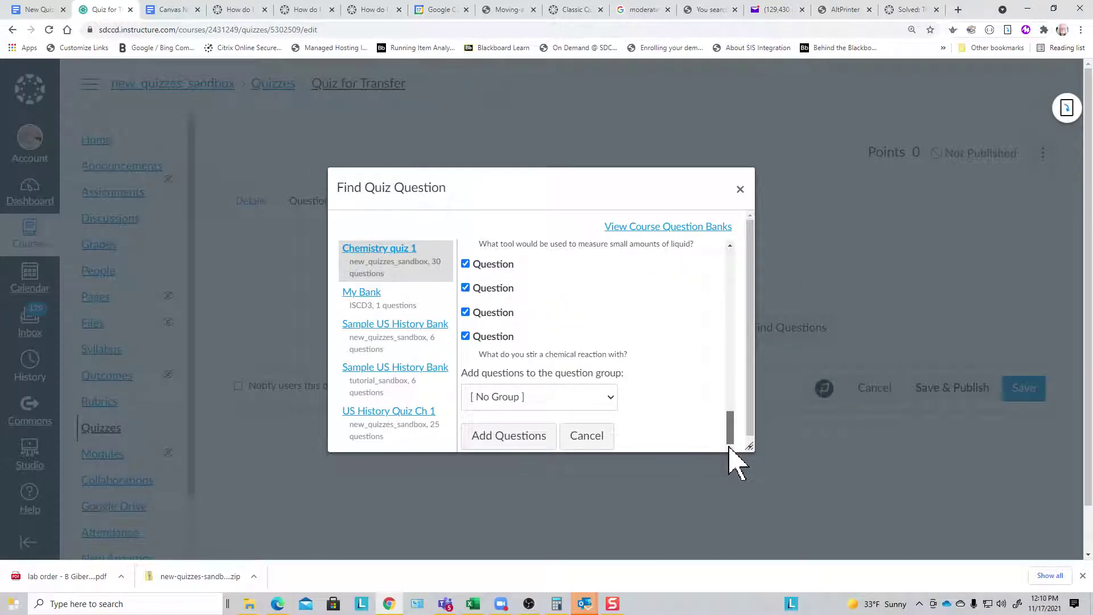
{"action": "left_click", "coordinate": [511, 437]}
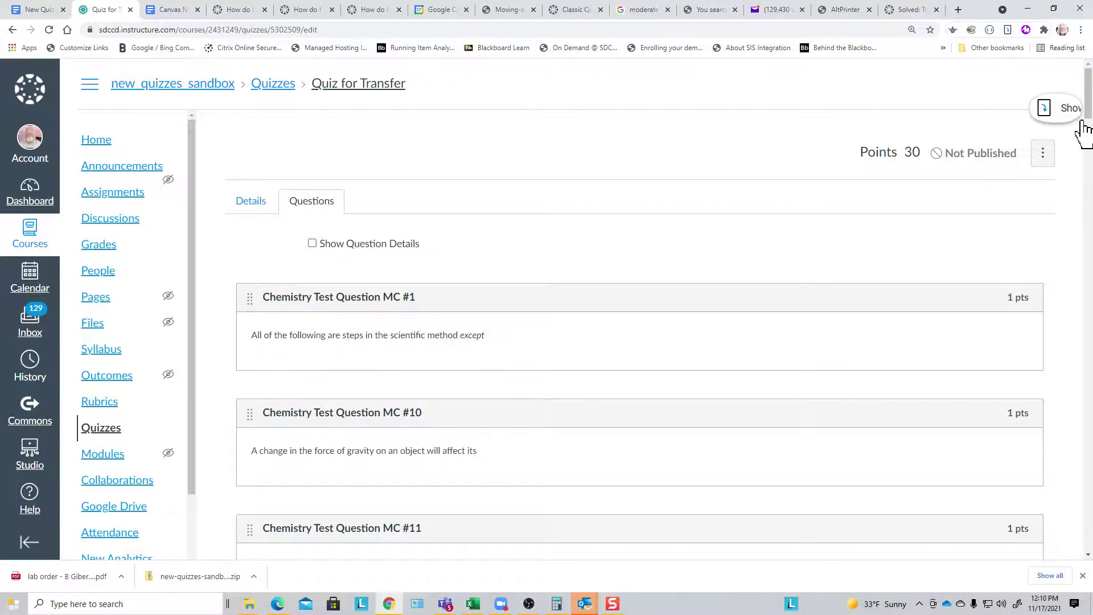
{"action": "left_click_drag", "start_coordinate": [1088, 128], "coordinate": [1089, 526]}
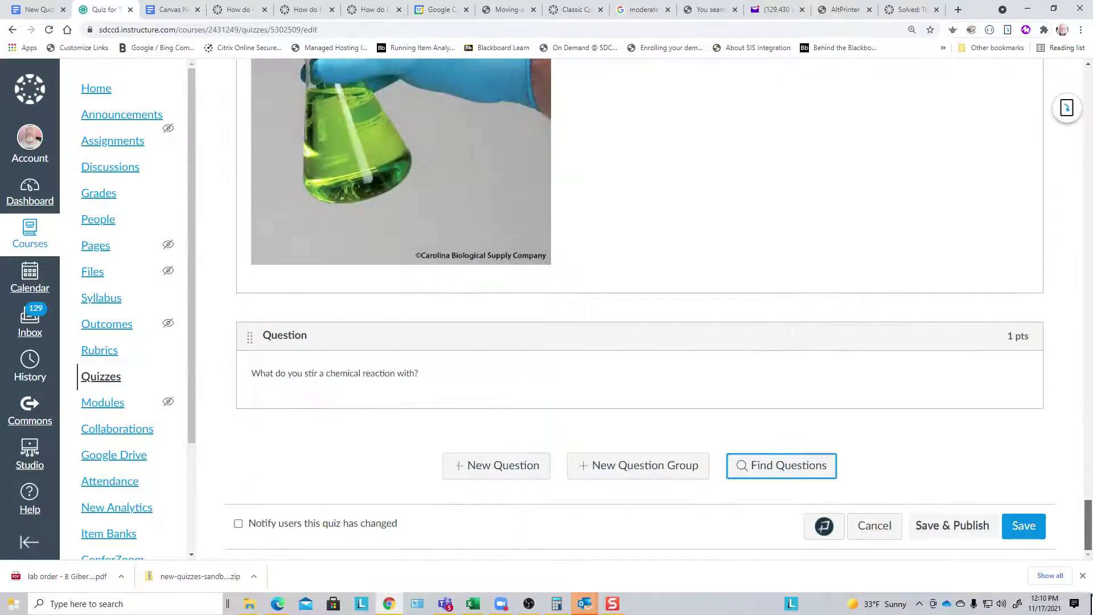
{"action": "left_click", "coordinate": [1015, 526]}
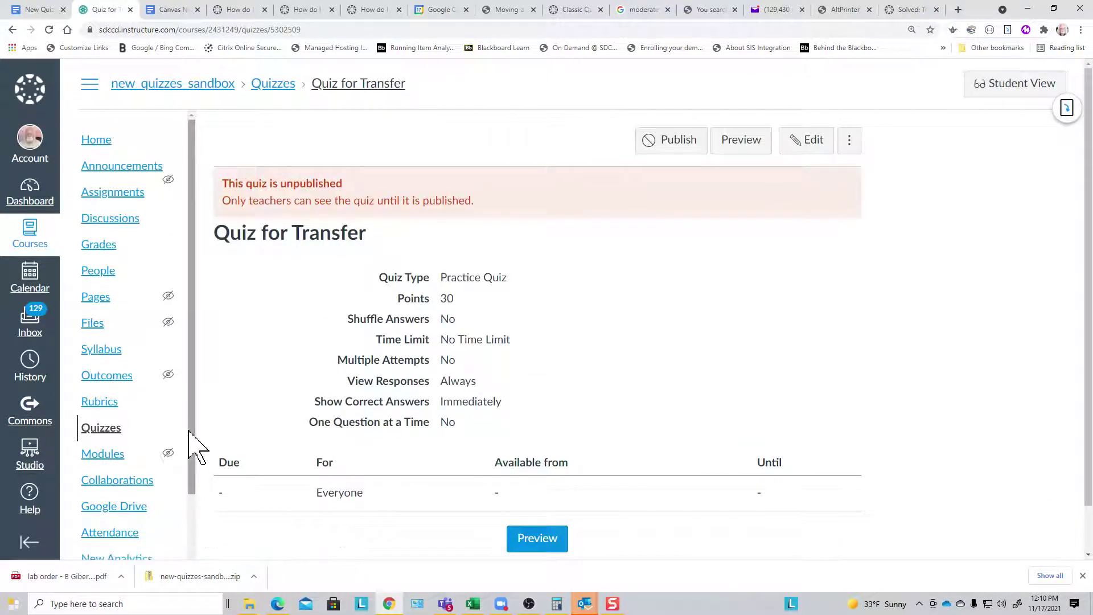
Step: Go to Export Course Content in the course Settings
{"action": "left_click_drag", "start_coordinate": [192, 431], "coordinate": [195, 567]}
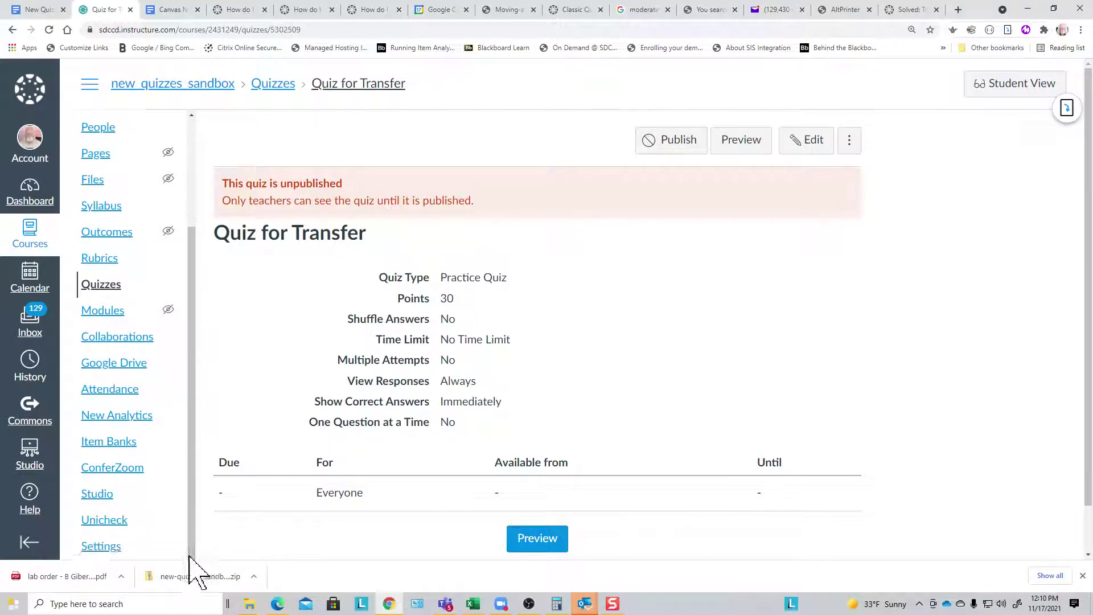
{"action": "left_click", "coordinate": [94, 548]}
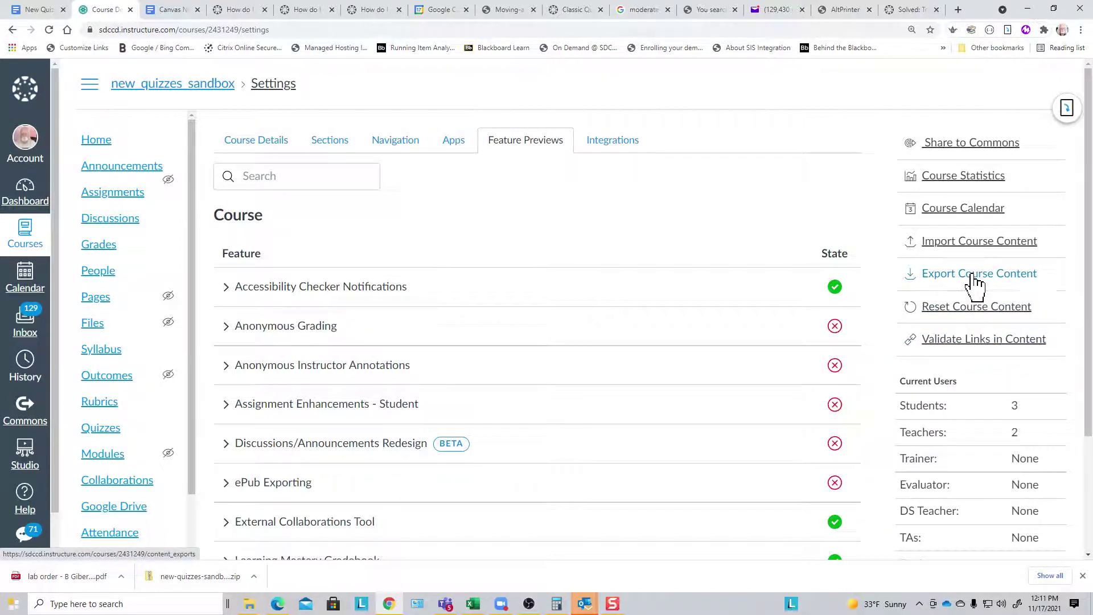
{"action": "left_click", "coordinate": [975, 277]}
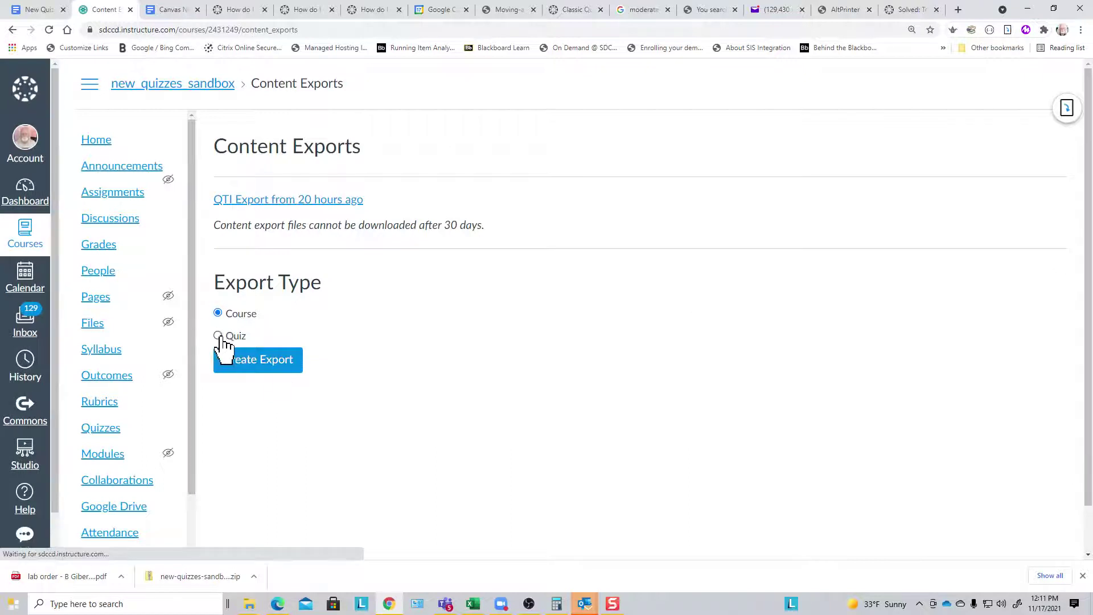
Step: Create a Quiz export containing only Quiz for Transfer and download the finished file
{"action": "left_click", "coordinate": [218, 337]}
{"action": "left_click", "coordinate": [218, 401]}
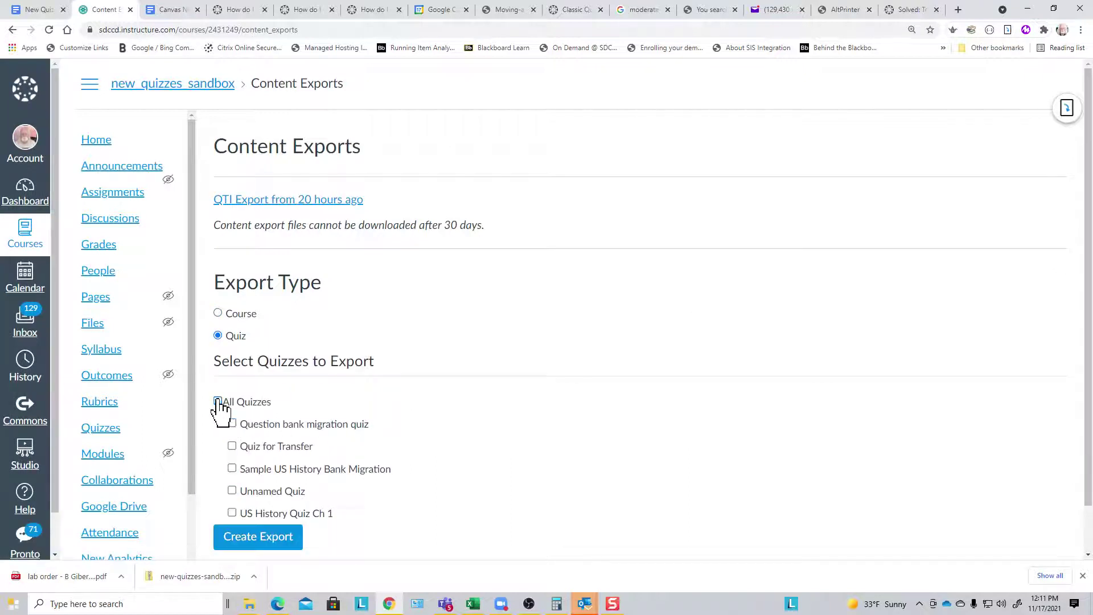
{"action": "scroll", "coordinate": [433, 424], "scroll_direction": "down", "scroll_amount": 1}
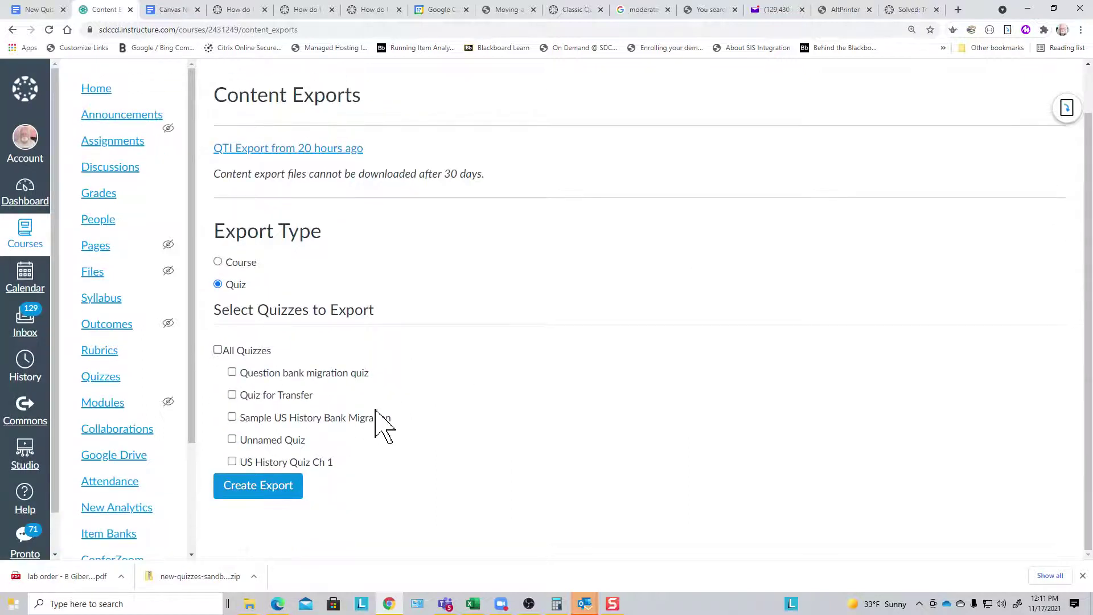
{"action": "left_click", "coordinate": [232, 395]}
{"action": "left_click", "coordinate": [262, 488]}
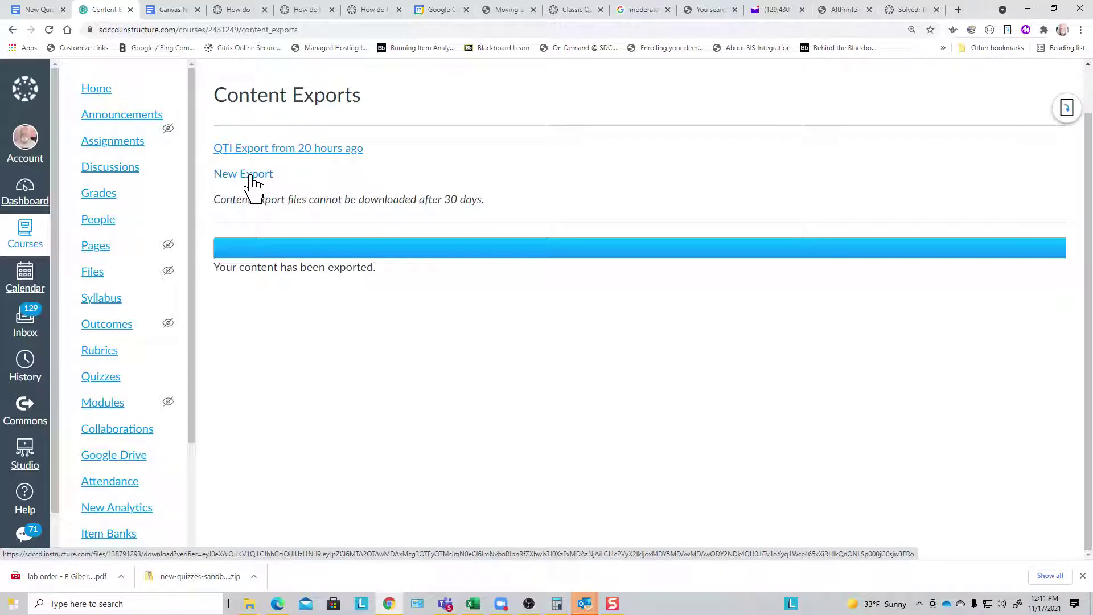
{"action": "left_click", "coordinate": [251, 175]}
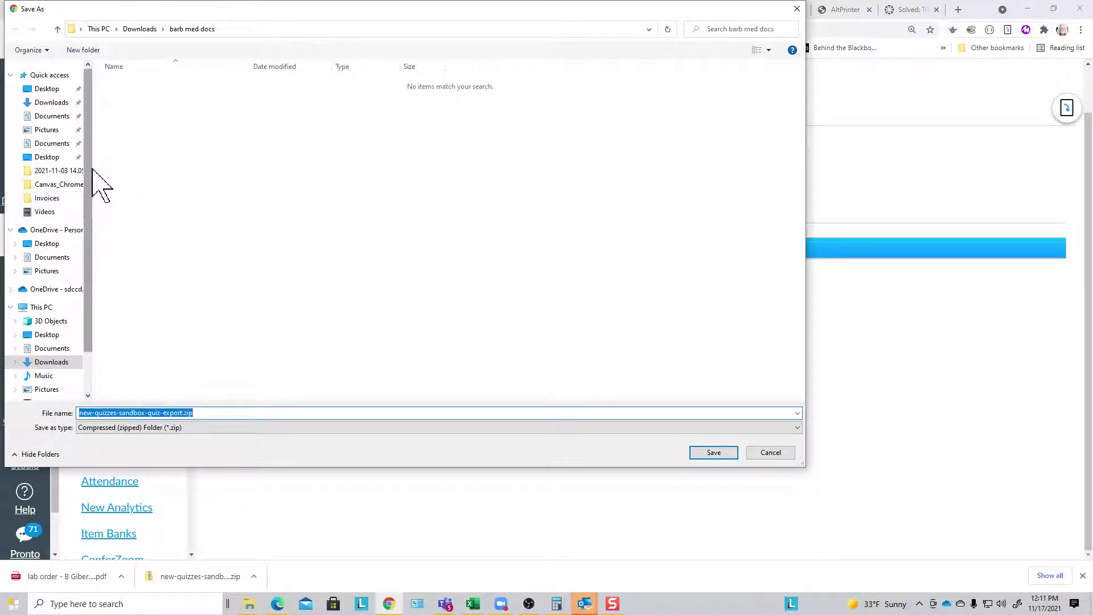
Step: Save new-quizzes-sandbox-quiz-export.zip into Downloads' canvas quiz and question bank exports folder, replacing the old copy
{"action": "left_click", "coordinate": [50, 104]}
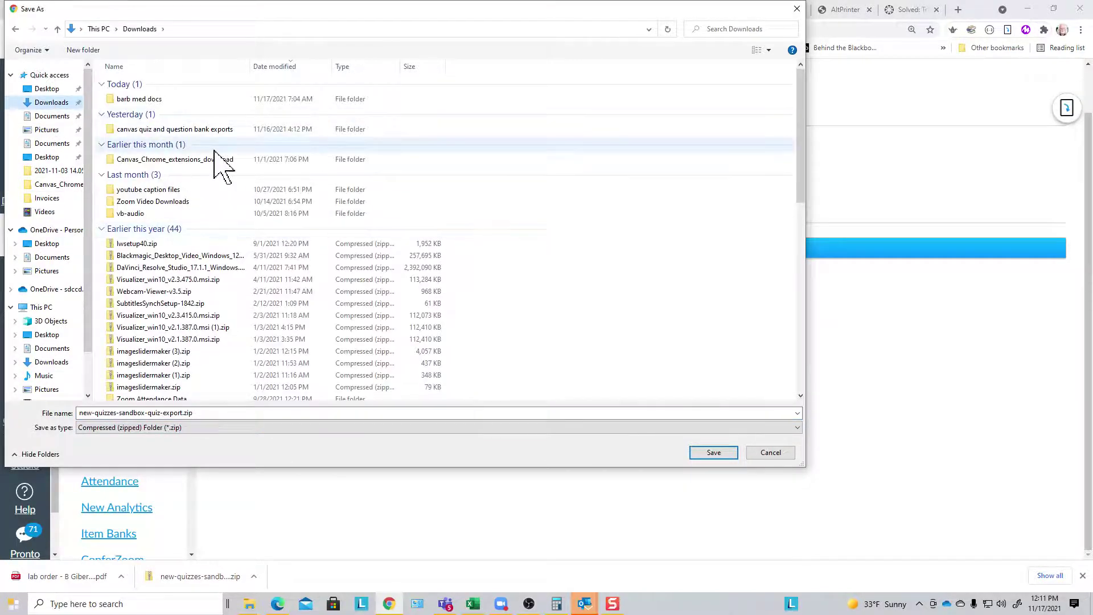
{"action": "left_click", "coordinate": [109, 128]}
{"action": "double_click", "coordinate": [111, 129]}
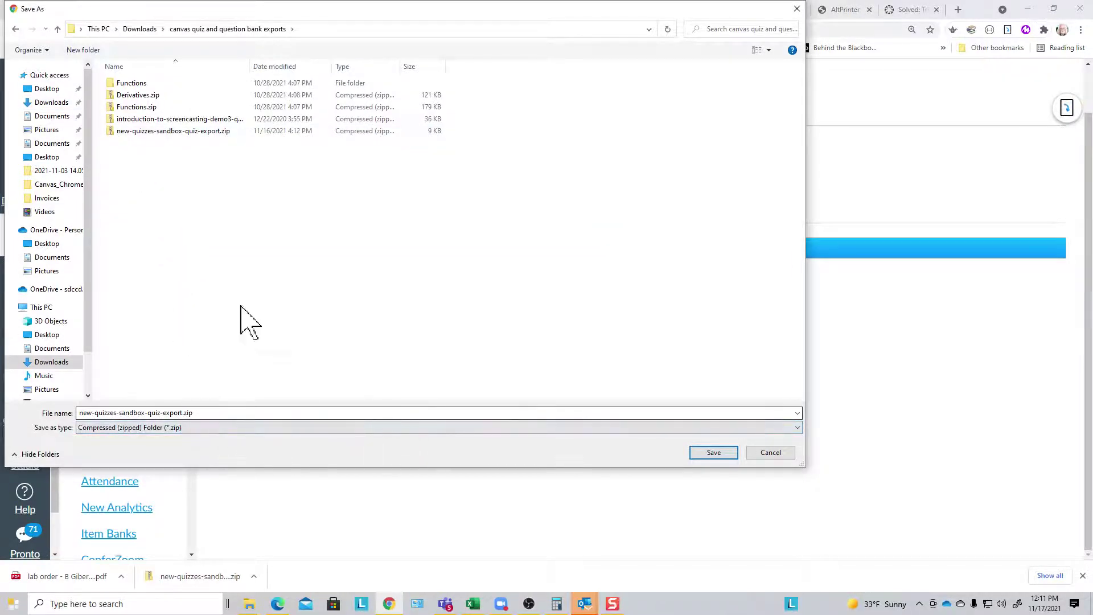
{"action": "left_click", "coordinate": [715, 453]}
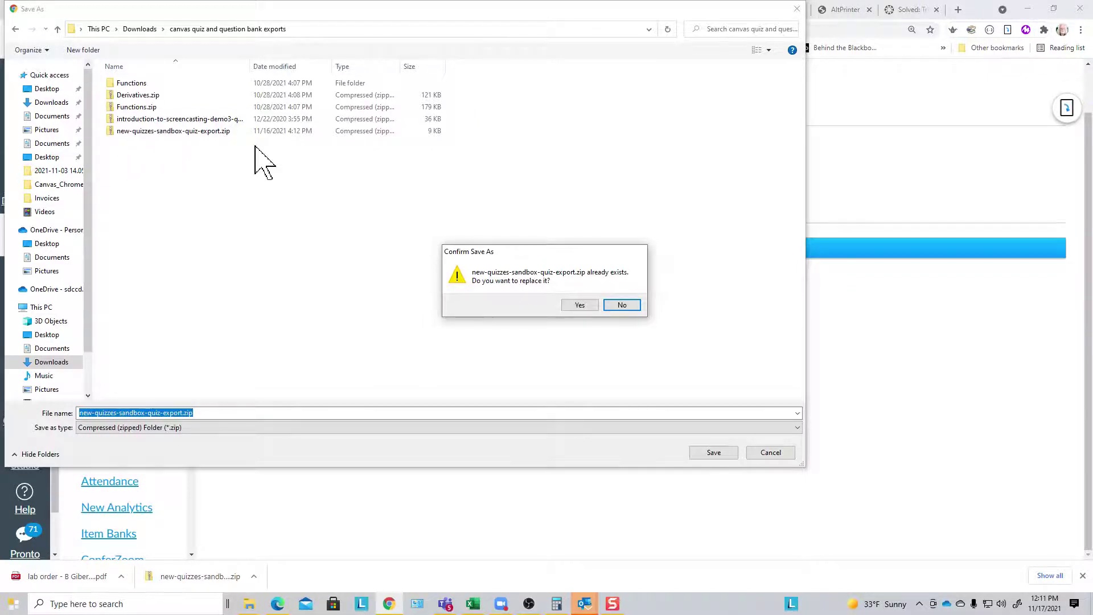
{"action": "left_click", "coordinate": [581, 306]}
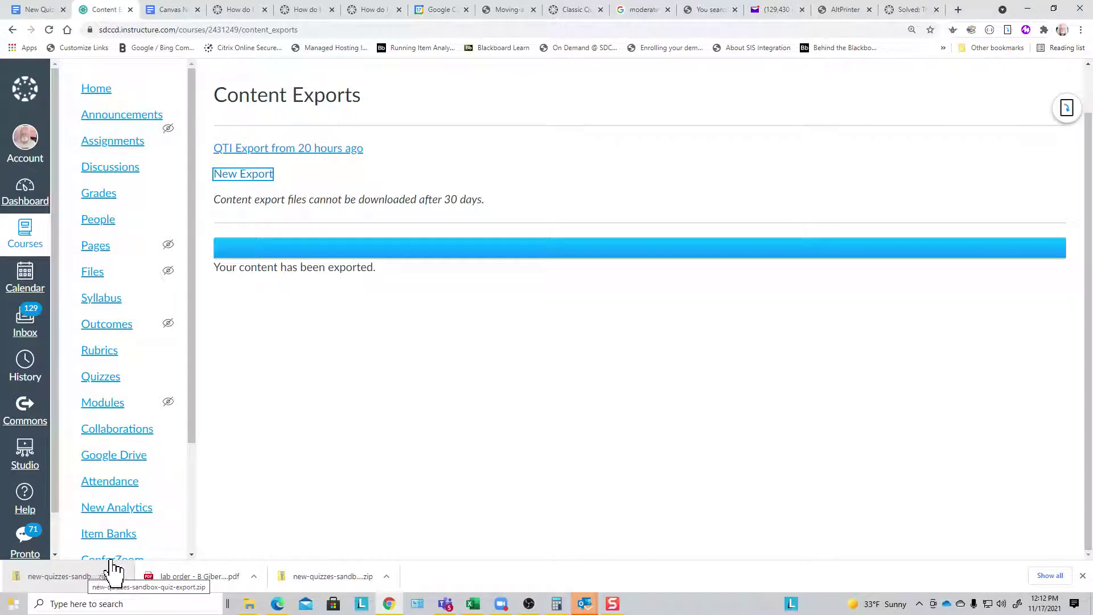
Step: Open the Build view of Sample New Quiz from the course Quizzes list
{"action": "mouse_move", "coordinate": [190, 430]}
{"action": "left_mouse_down"}
{"action": "mouse_move", "coordinate": [179, 522]}
{"action": "mouse_move", "coordinate": [202, 454]}
{"action": "mouse_move", "coordinate": [191, 409]}
{"action": "left_mouse_up"}
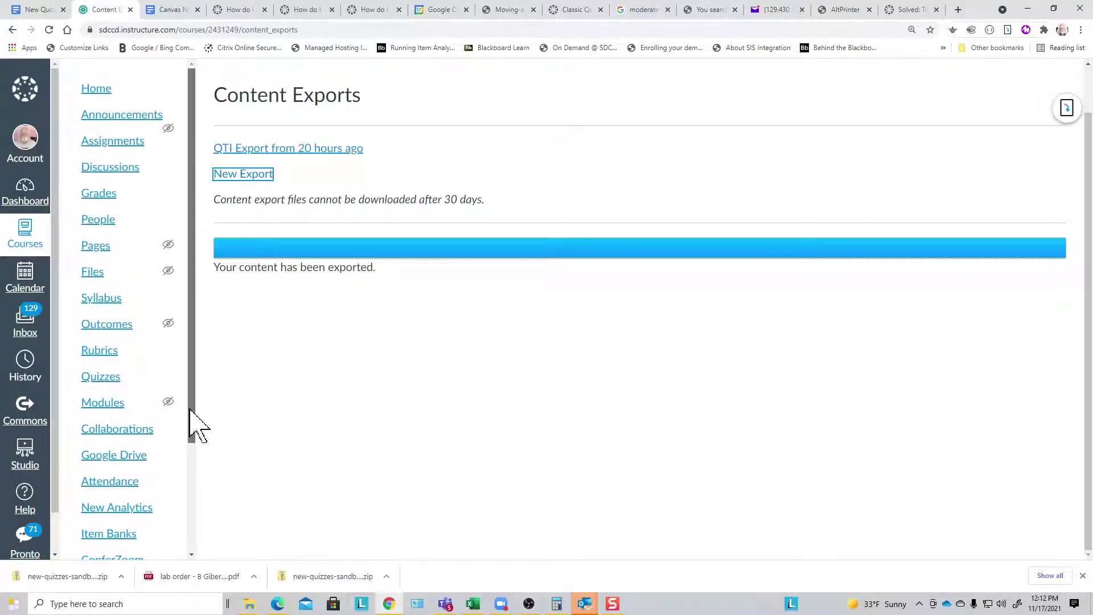
{"action": "left_click", "coordinate": [117, 379]}
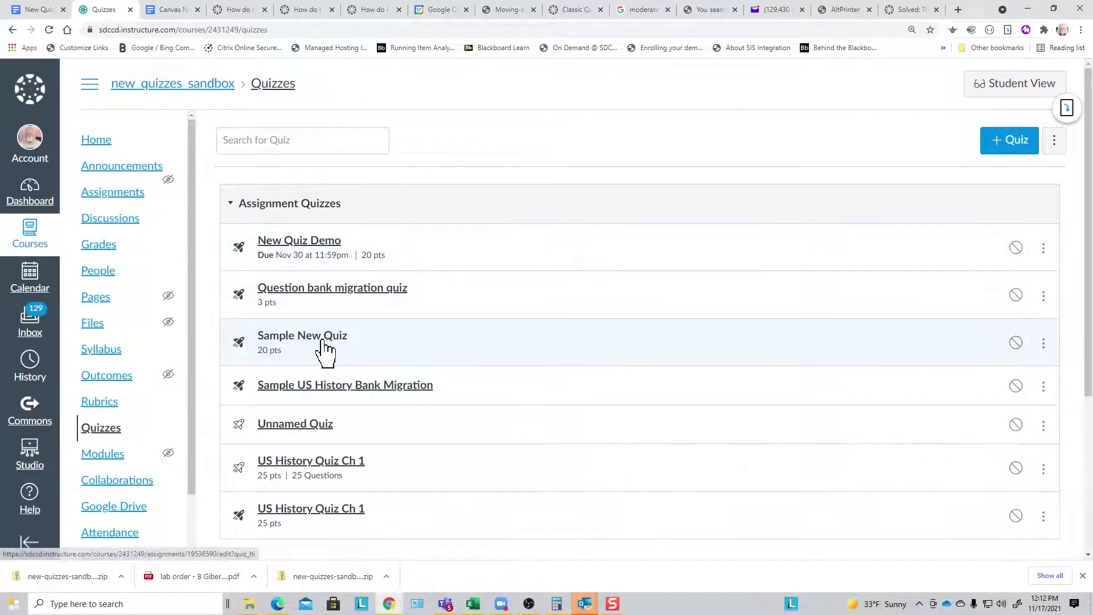
{"action": "left_click", "coordinate": [323, 340]}
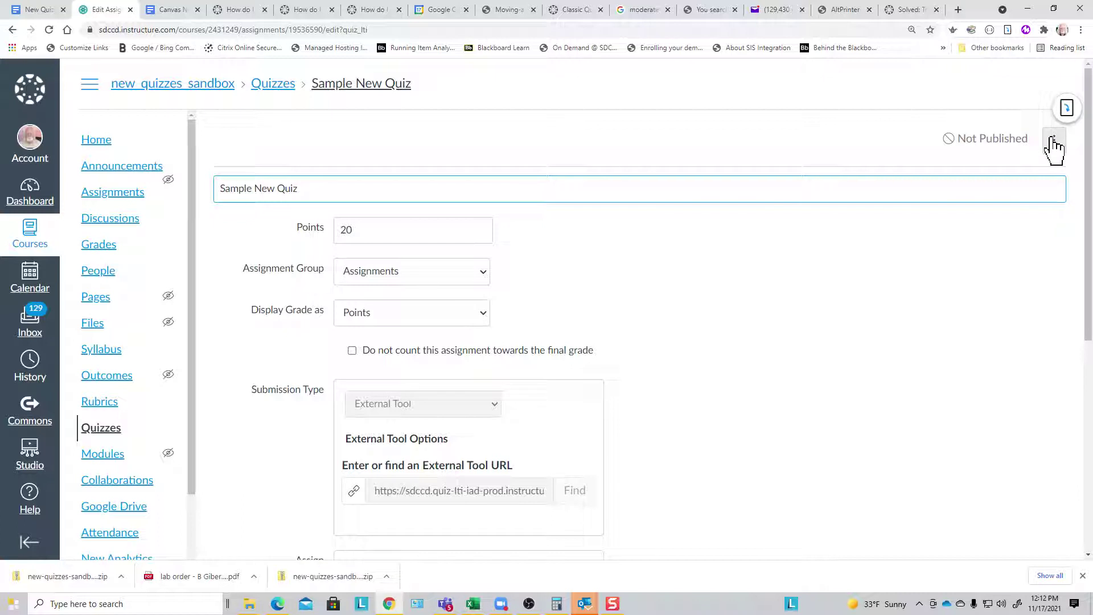
{"action": "scroll", "coordinate": [843, 344], "scroll_direction": "down", "scroll_amount": 7}
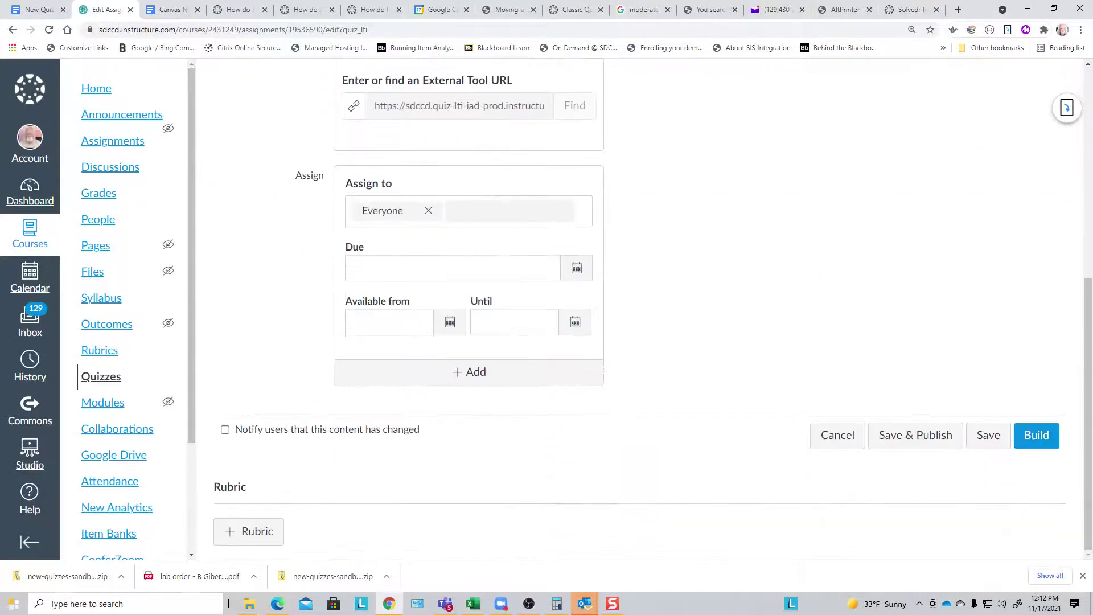
{"action": "left_click", "coordinate": [1027, 440]}
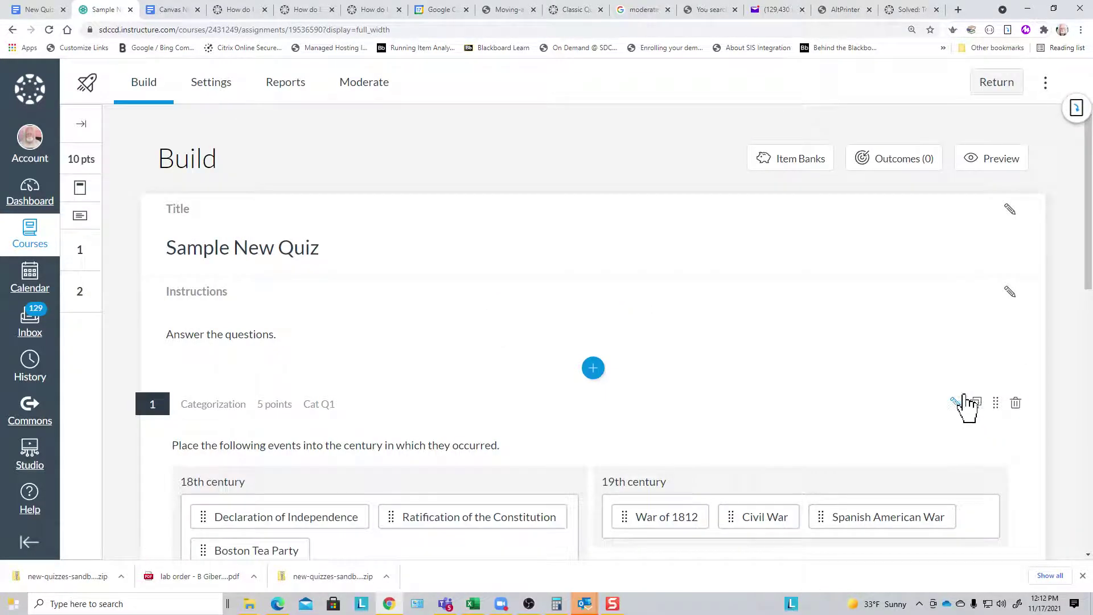
{"action": "left_click", "coordinate": [1046, 83]}
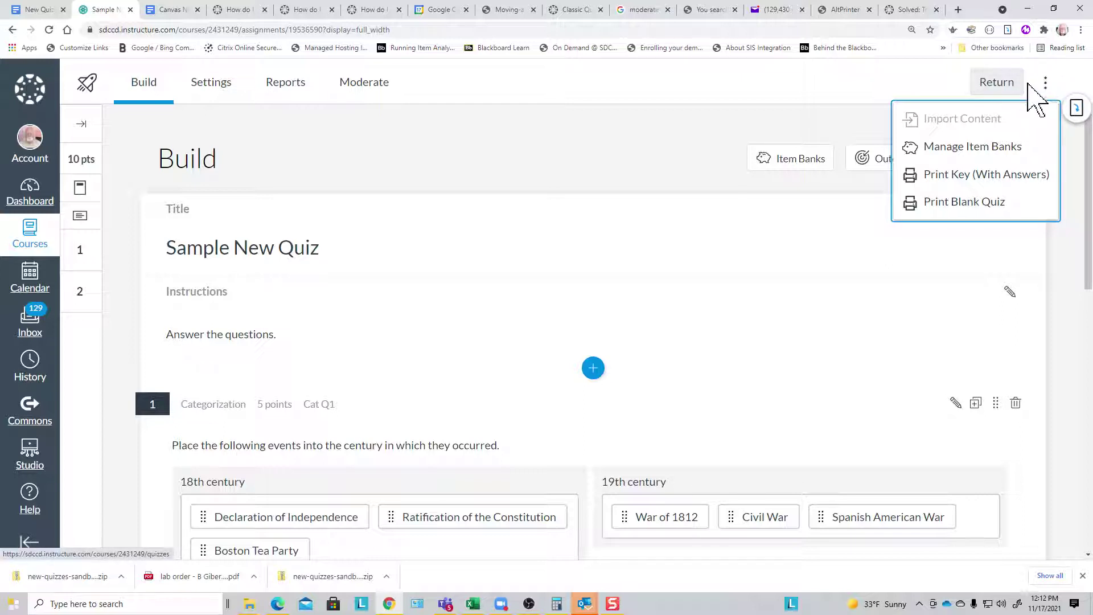
Step: Go to Manage Item Banks and start a new bank with + Bank
{"action": "left_click", "coordinate": [1001, 161]}
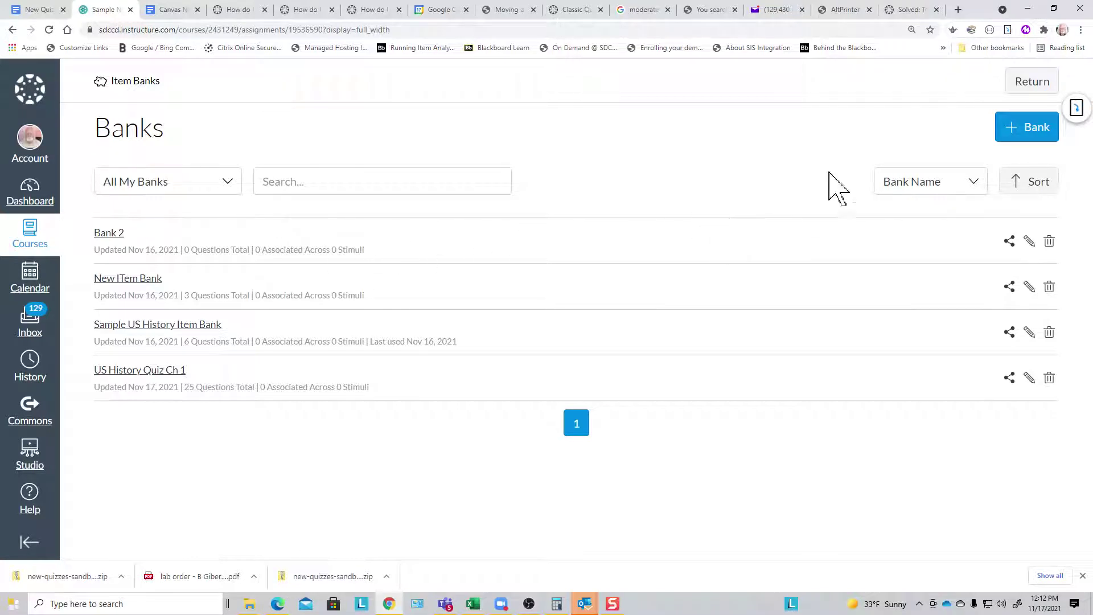
{"action": "left_click", "coordinate": [1023, 136]}
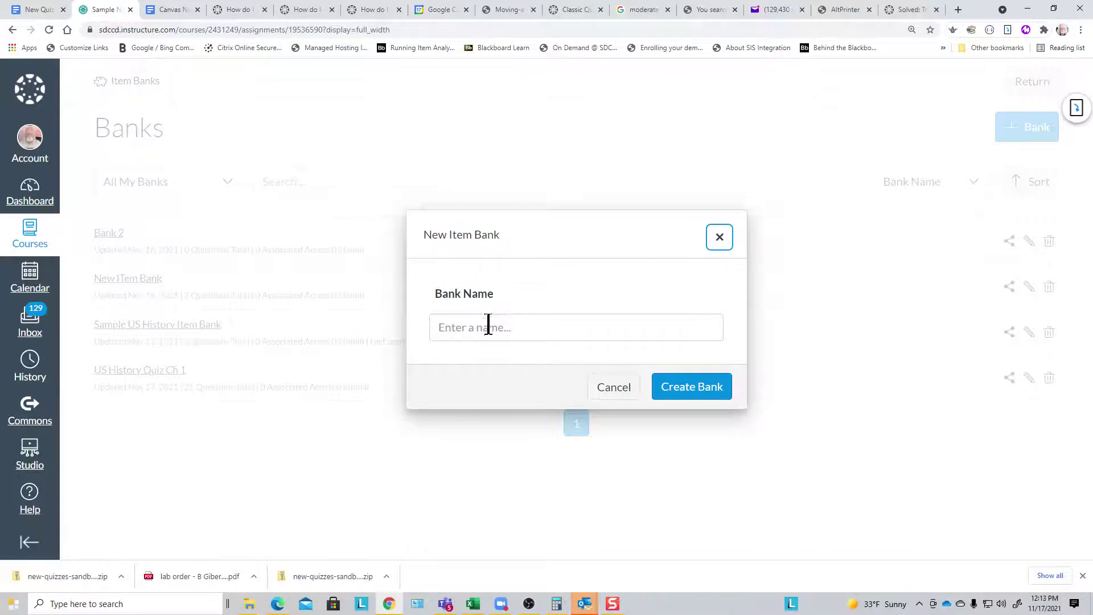
Step: Create an item bank named 'Bank for Import' and open it
{"action": "left_click", "coordinate": [490, 327]}
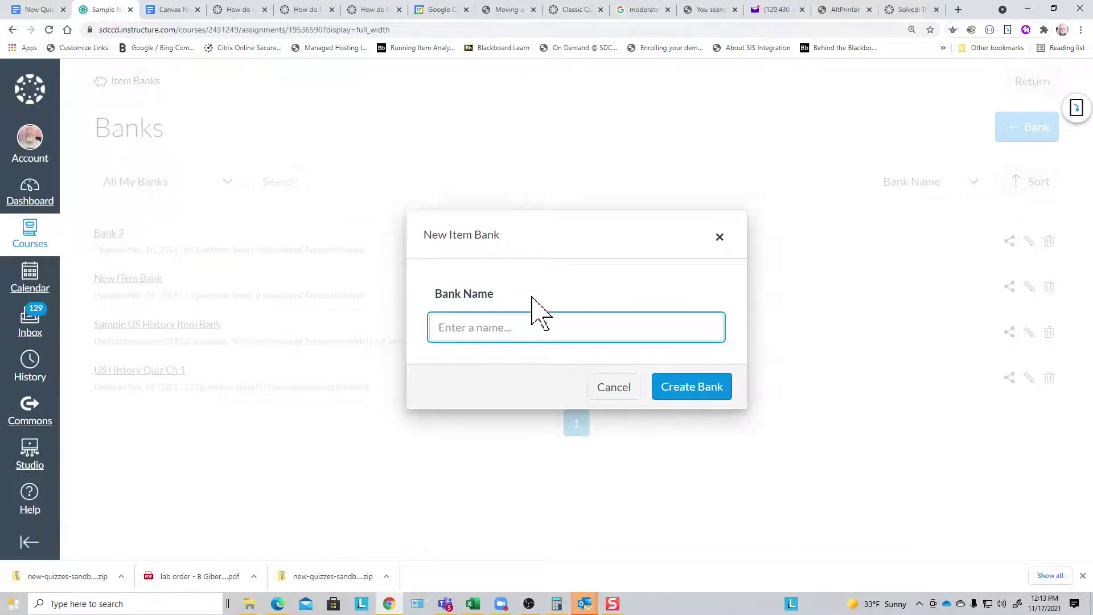
{"action": "type", "text": "Bank for Import"}
{"action": "left_click", "coordinate": [695, 392]}
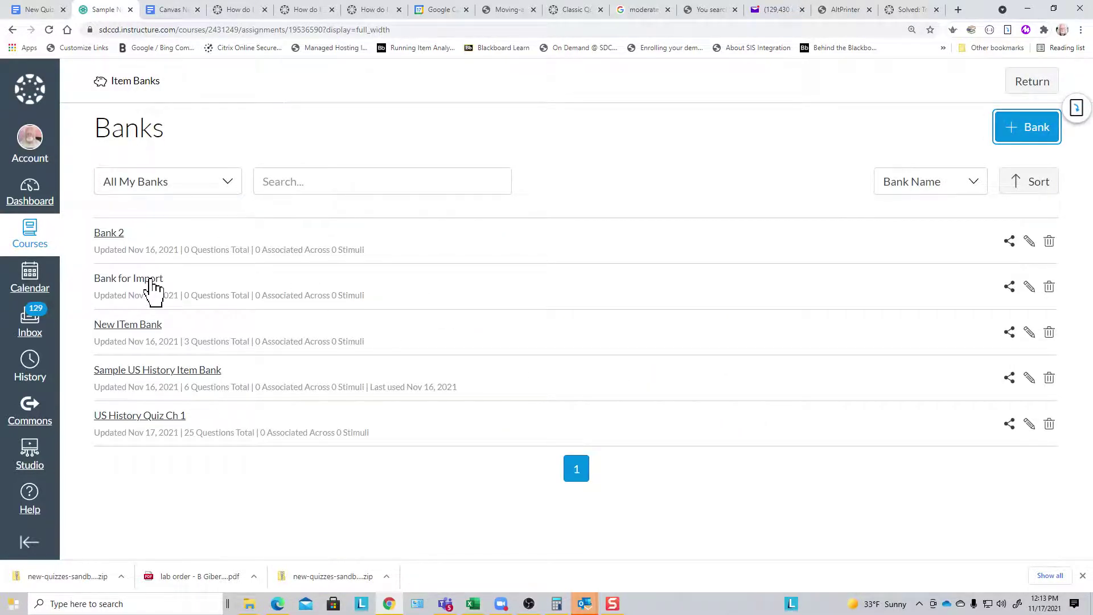
{"action": "left_click", "coordinate": [134, 279]}
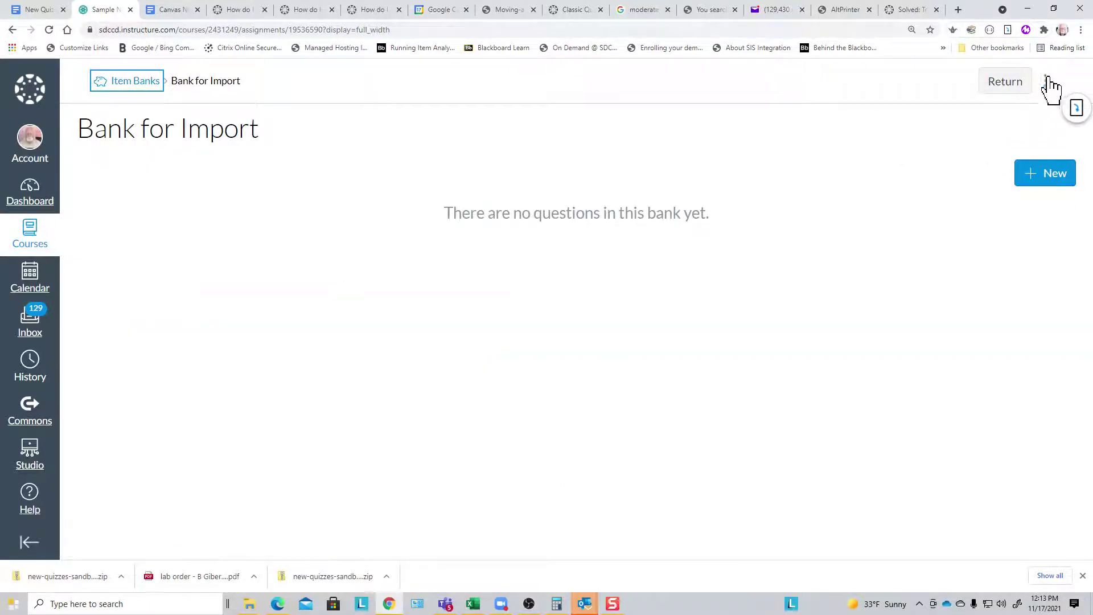
Step: Import new-quizzes-sandbox-quiz-export.zip into the bank through Import Content
{"action": "left_click", "coordinate": [1044, 82]}
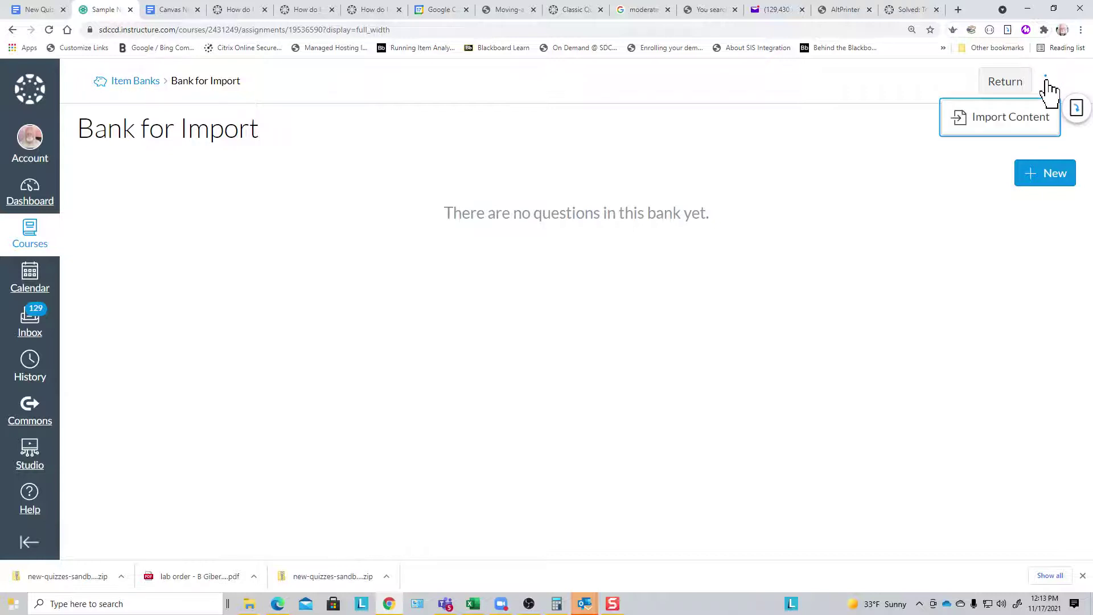
{"action": "left_click", "coordinate": [1002, 135]}
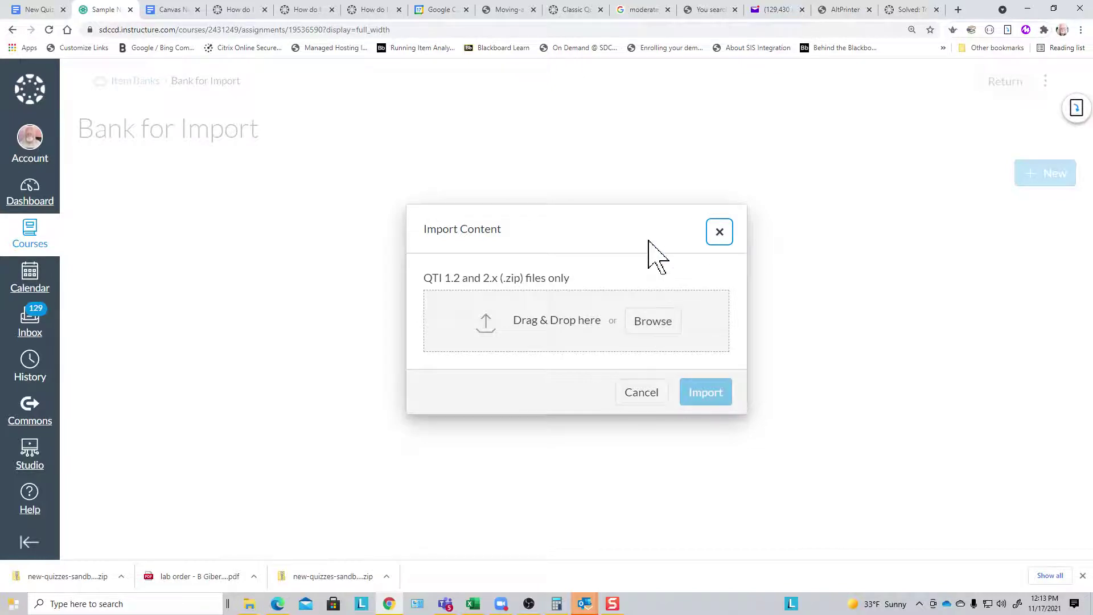
{"action": "left_click", "coordinate": [651, 323]}
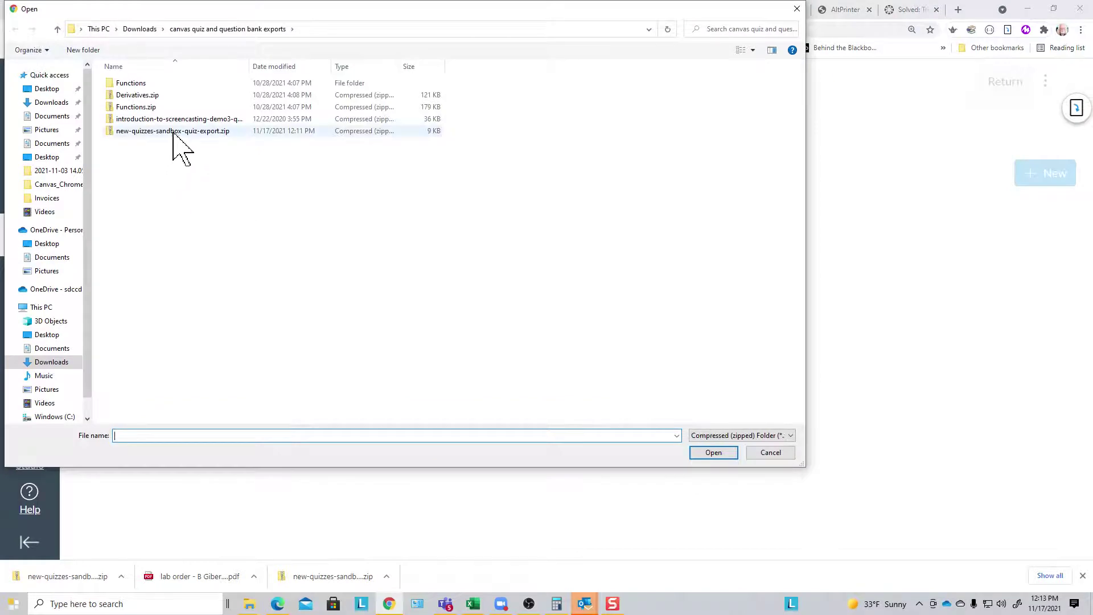
{"action": "left_click", "coordinate": [215, 132]}
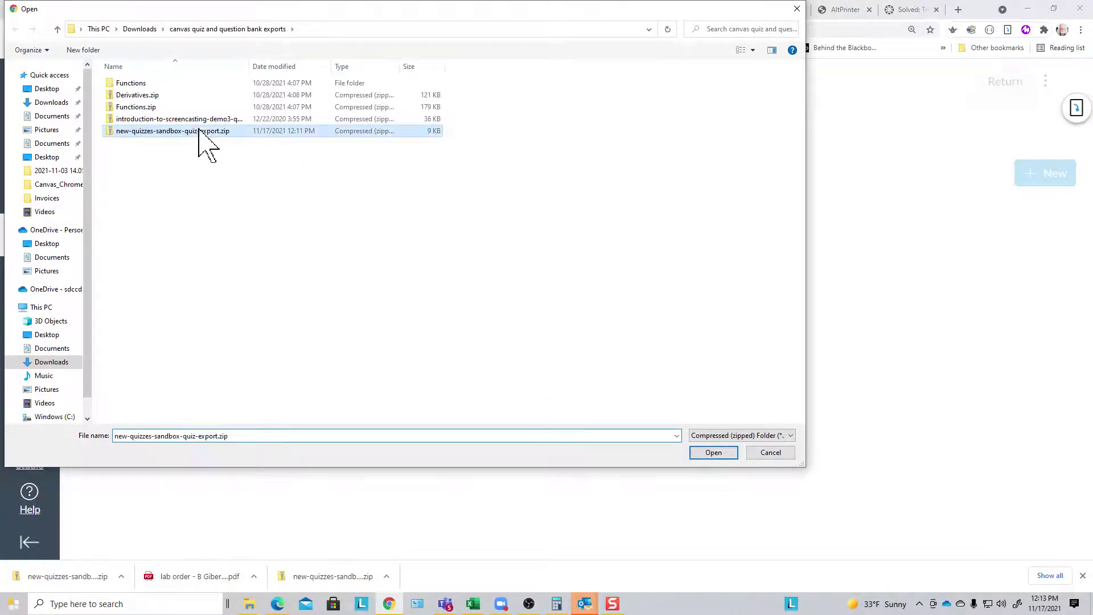
{"action": "left_click", "coordinate": [714, 456]}
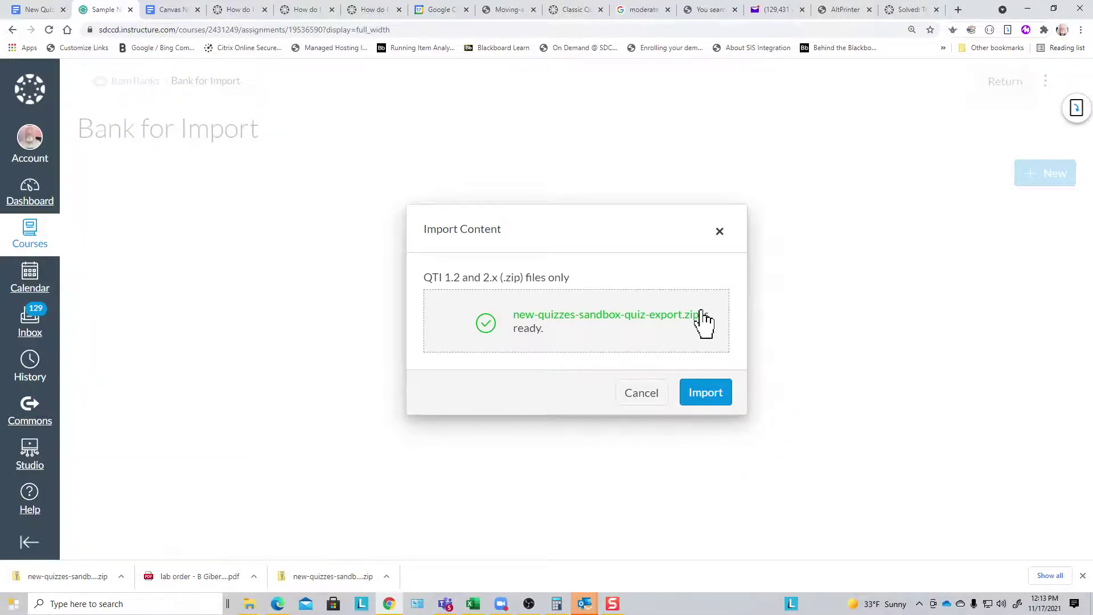
{"action": "left_click", "coordinate": [705, 396]}
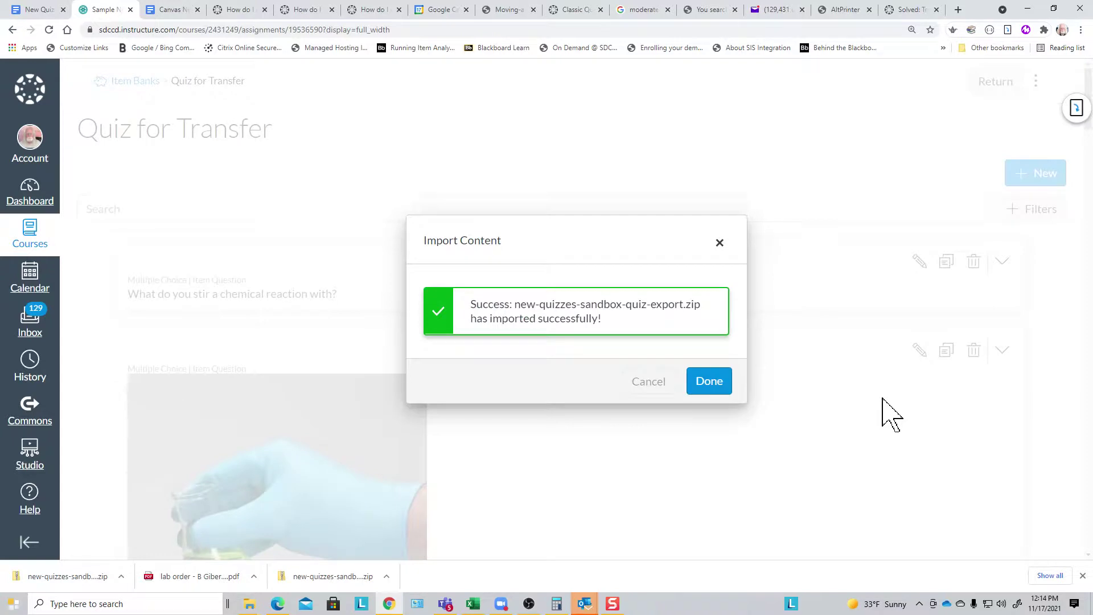
Step: Close the success message and scroll through the imported chemistry questions to verify them
{"action": "left_click", "coordinate": [712, 390]}
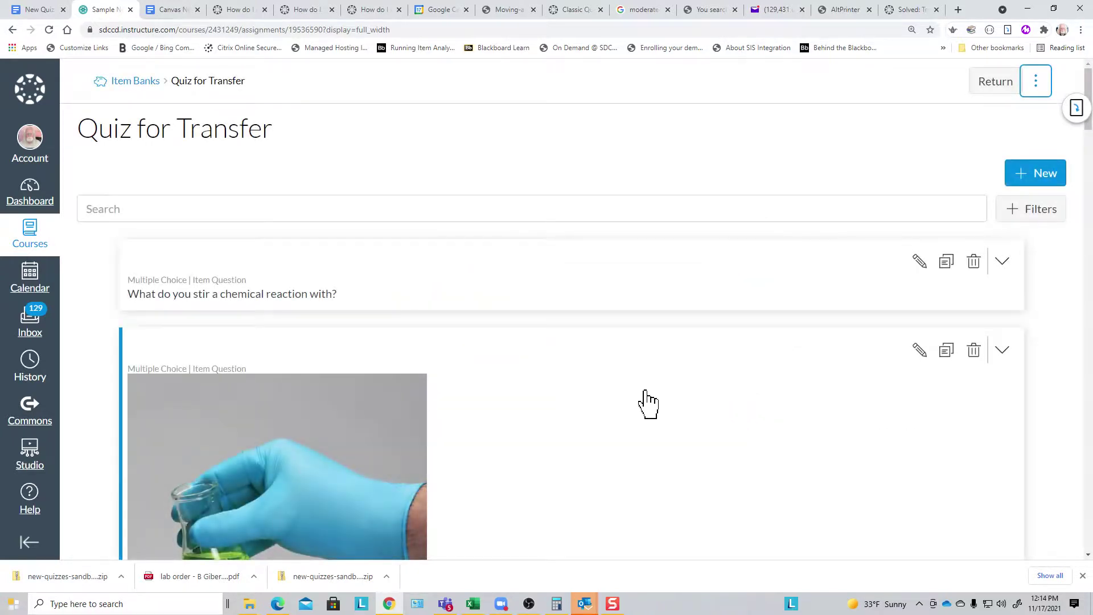
{"action": "scroll", "coordinate": [649, 404], "scroll_direction": "down", "scroll_amount": 5}
{"action": "scroll", "coordinate": [649, 404], "scroll_direction": "up", "scroll_amount": 5}
{"action": "scroll", "coordinate": [555, 401], "scroll_direction": "down", "scroll_amount": 7}
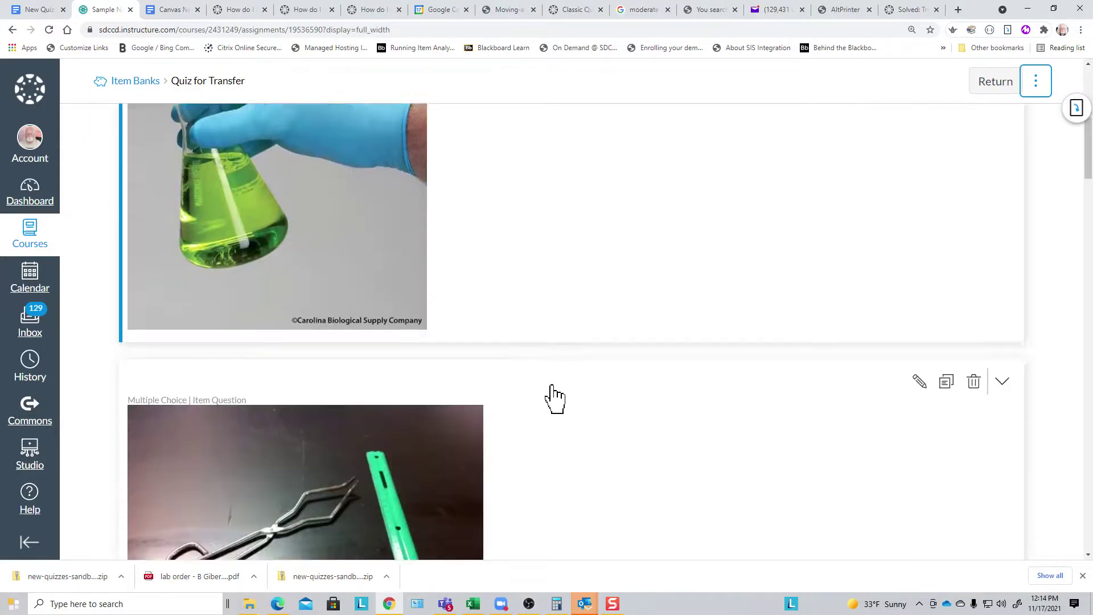
{"action": "scroll", "coordinate": [555, 400], "scroll_direction": "down", "scroll_amount": 15}
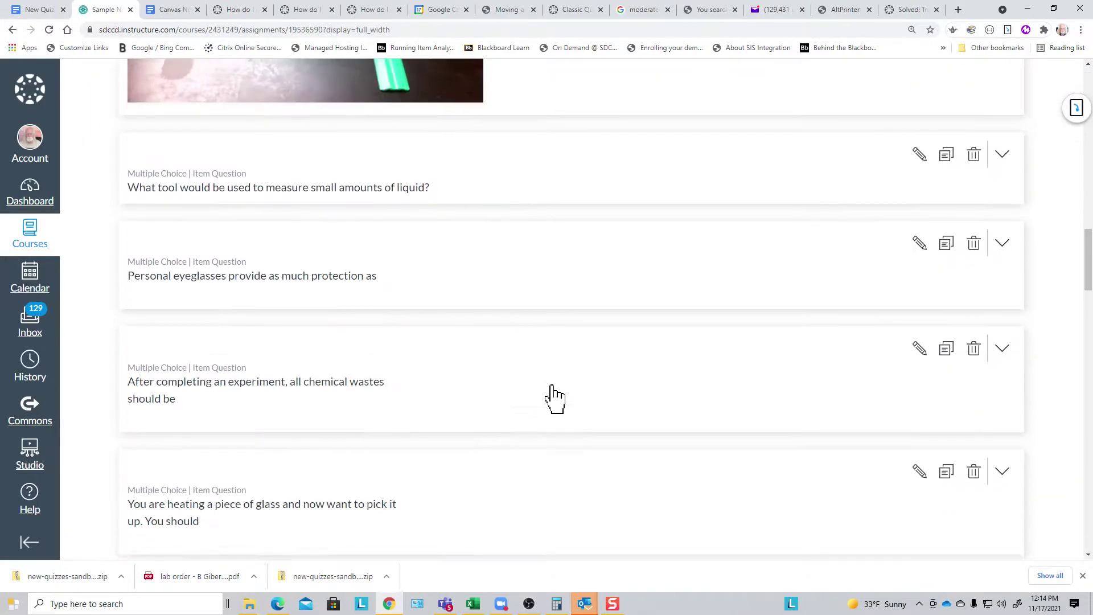
{"action": "scroll", "coordinate": [555, 401], "scroll_direction": "down", "scroll_amount": 15}
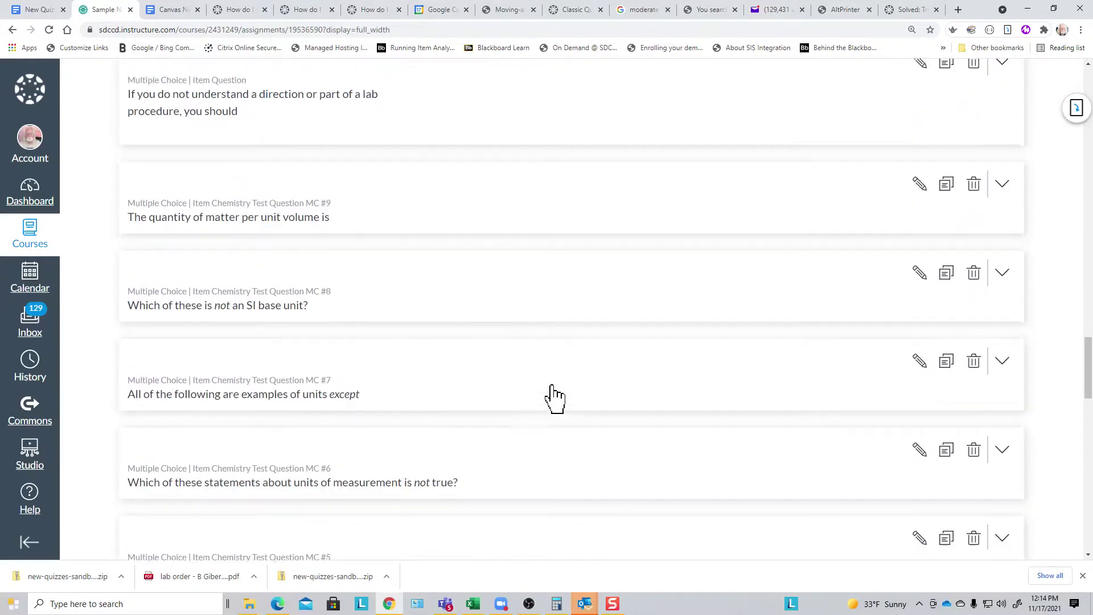
{"action": "scroll", "coordinate": [555, 401], "scroll_direction": "down", "scroll_amount": 20}
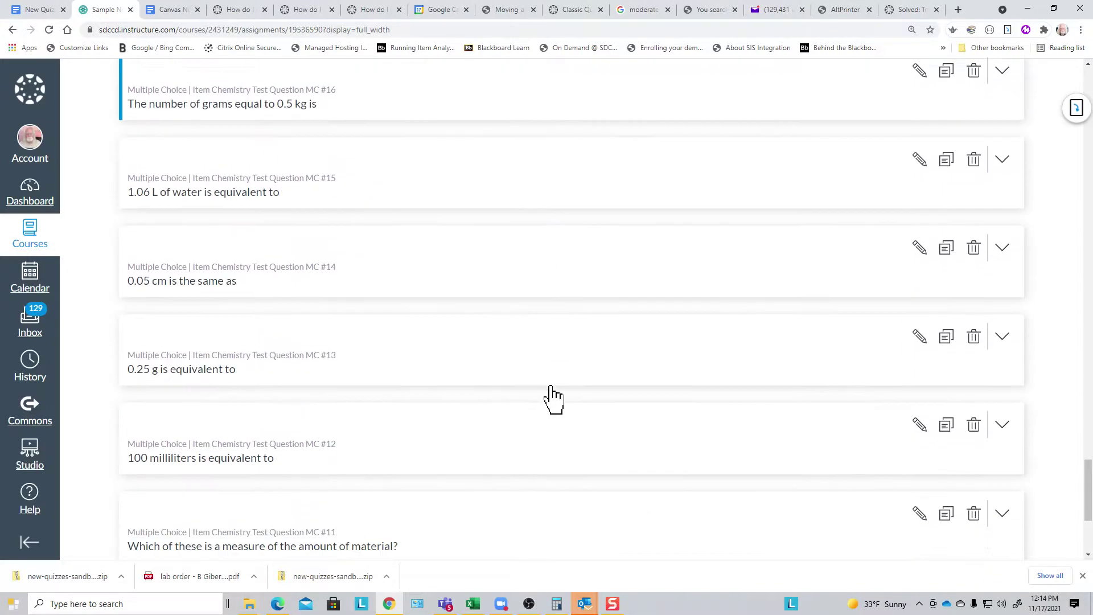
{"action": "scroll", "coordinate": [552, 398], "scroll_direction": "down", "scroll_amount": 4}
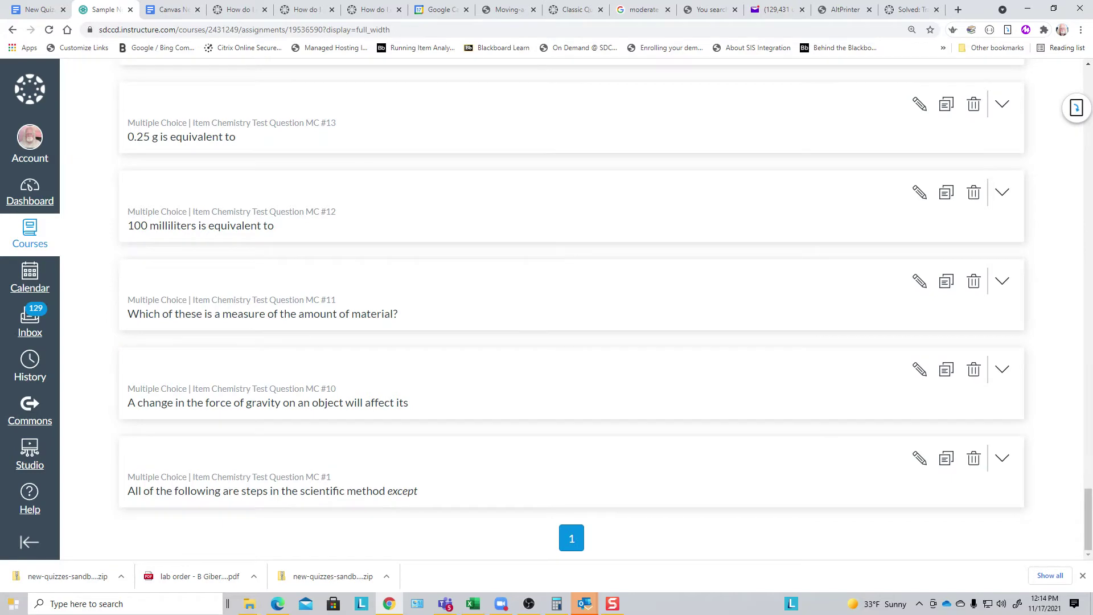
{"action": "left_click_drag", "start_coordinate": [1088, 521], "coordinate": [1078, 119]}
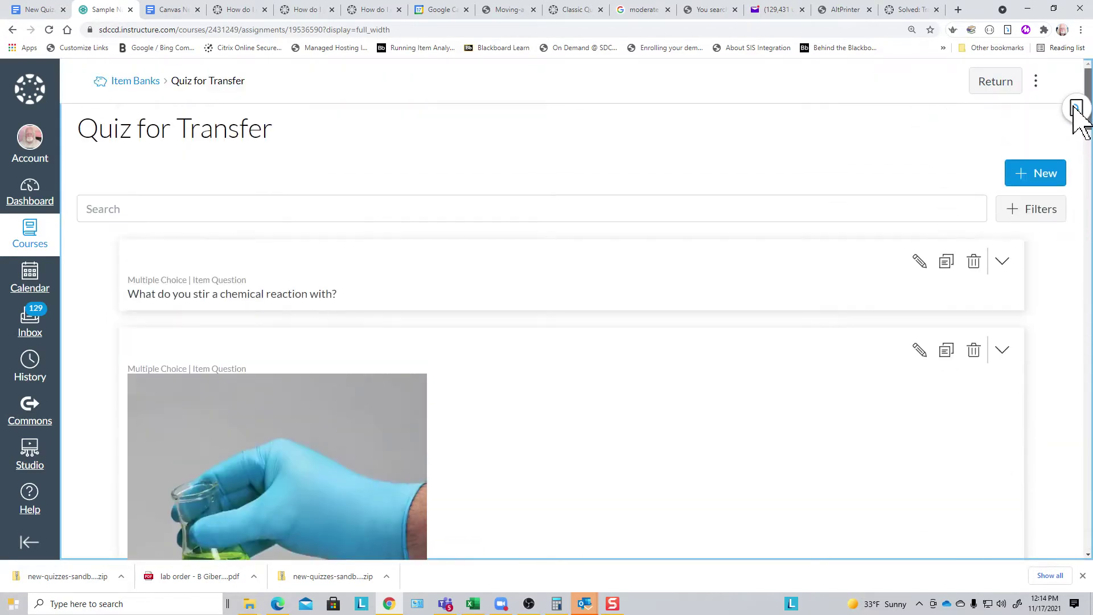